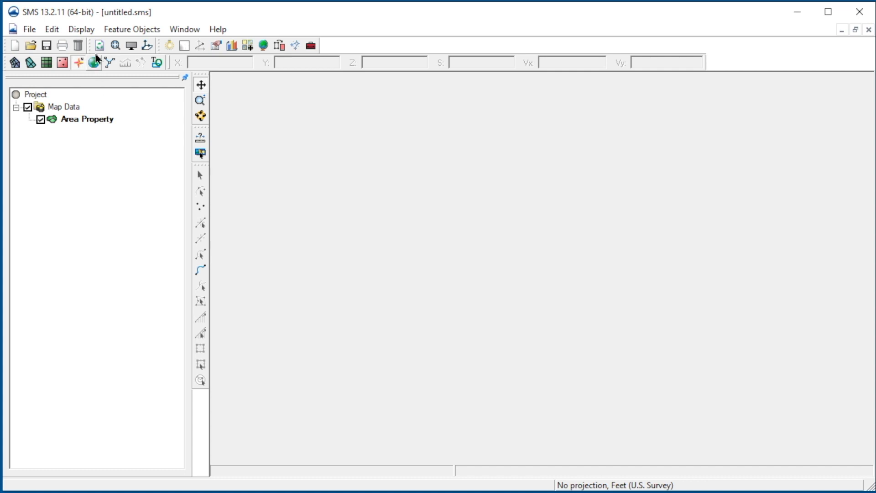
Start setting a global horizontal display projection from the library, choosing State Plane Coordinate System (NAD83)
click(90, 32)
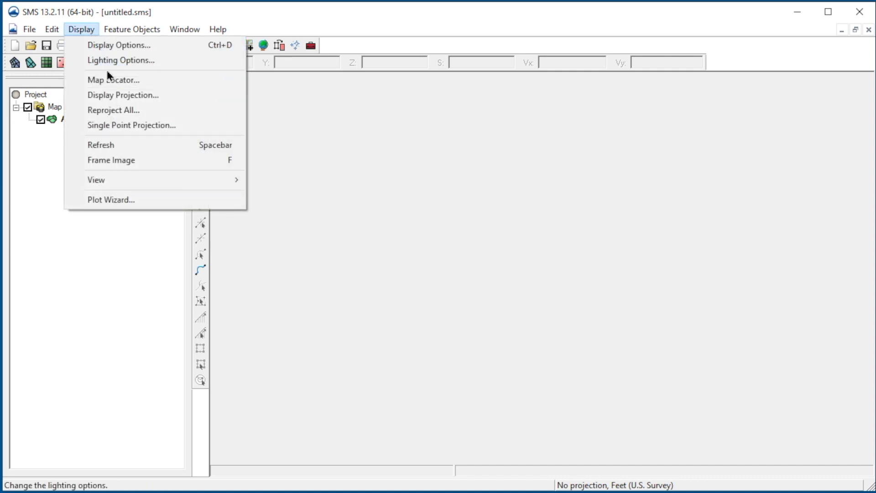
click(156, 96)
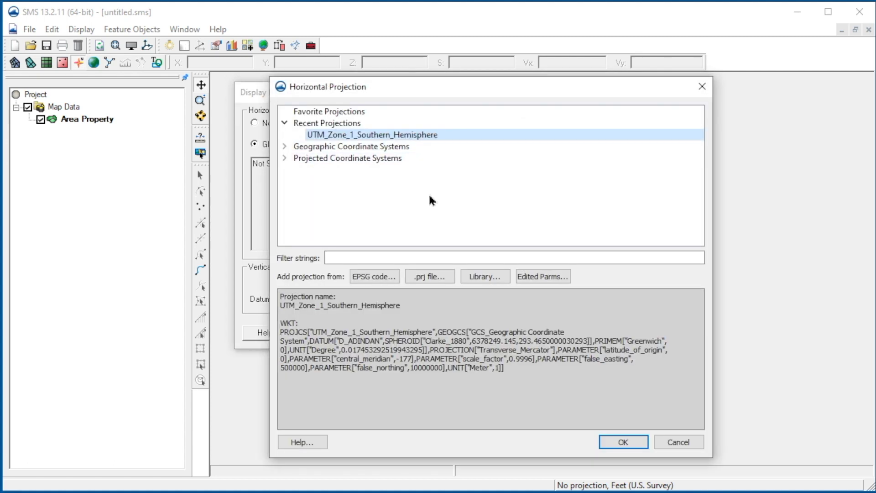
click(498, 280)
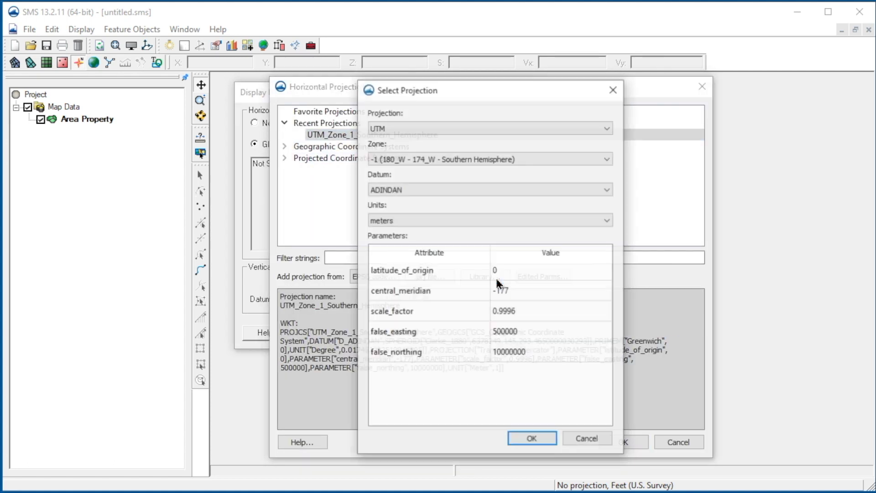
click(609, 127)
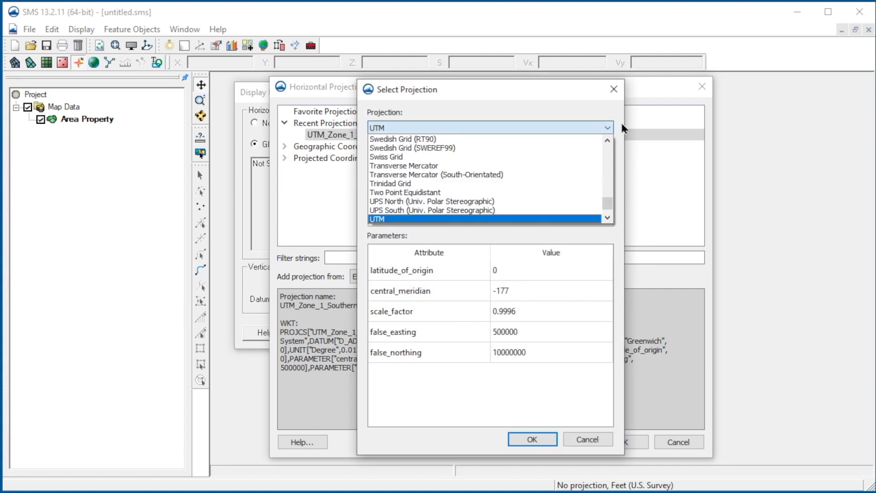
scroll(608, 137, up, 1)
click(595, 139)
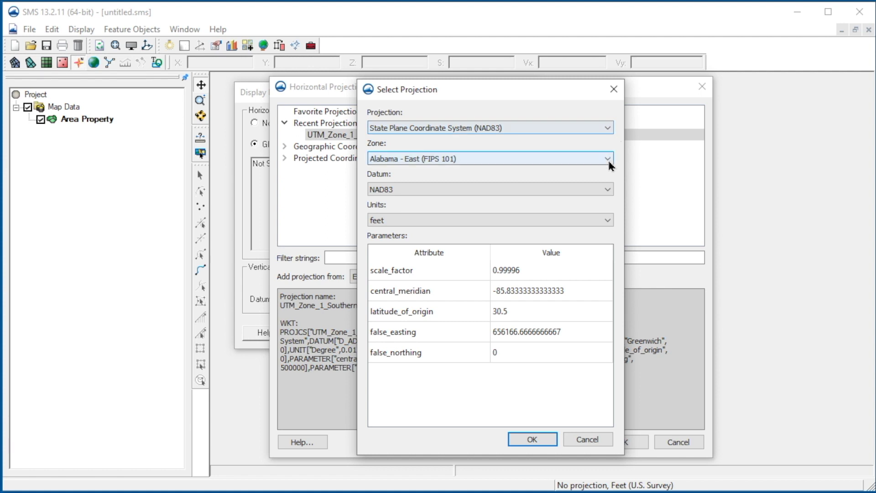
Set the projection zone to Oklahoma North (FIPS 3501) and accept it as the horizontal projection
click(607, 158)
drag(607, 183, 608, 225)
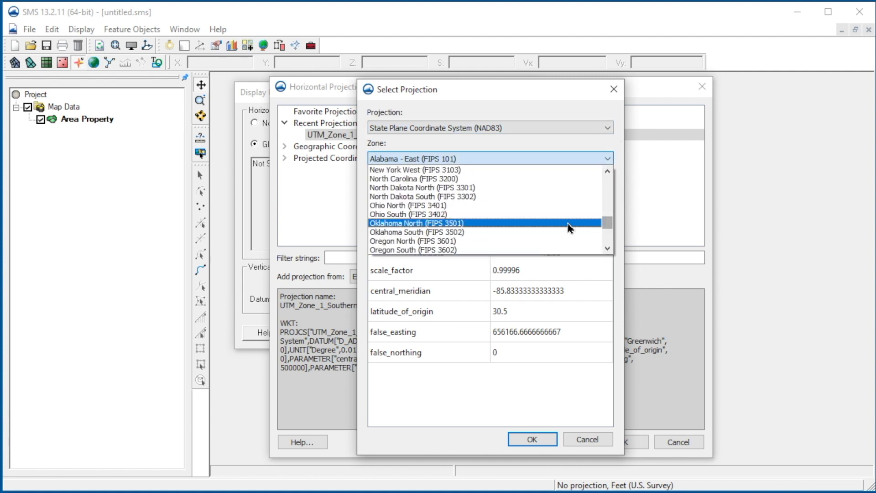
click(529, 224)
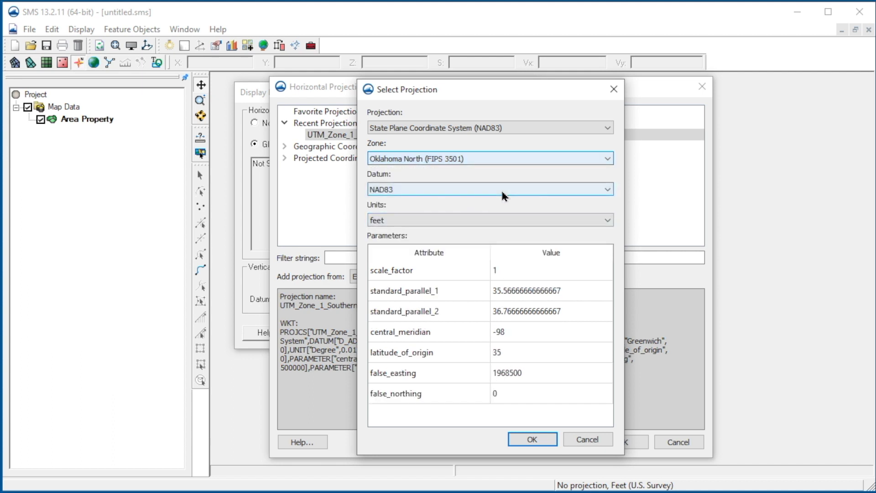
click(525, 437)
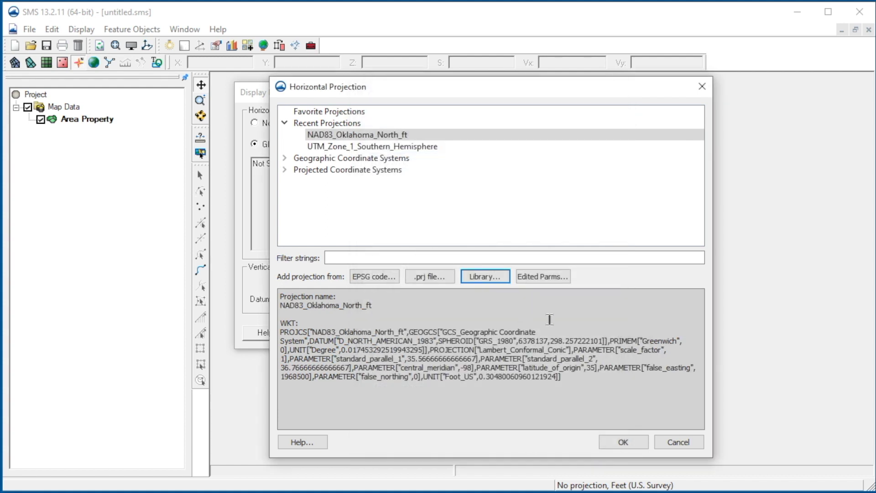
click(614, 444)
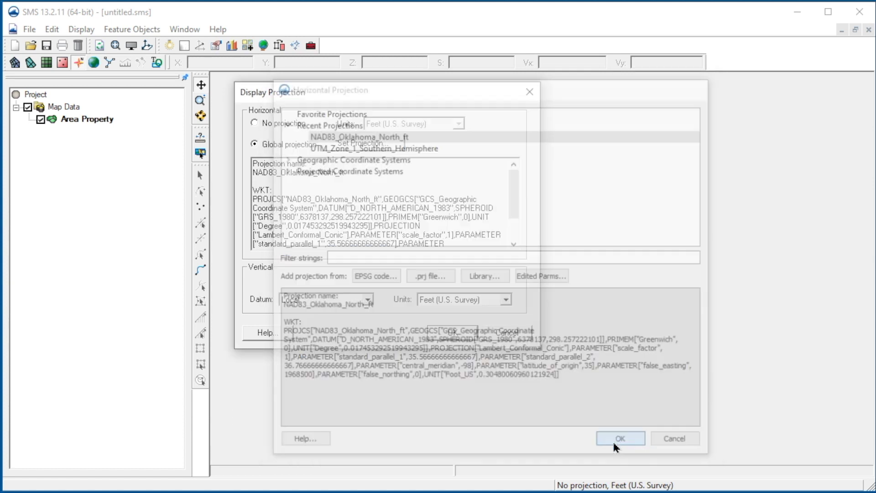
Set the vertical datum to NAVD 88(US) with units of Feet (U.S. Survey) and apply the display projection
click(368, 299)
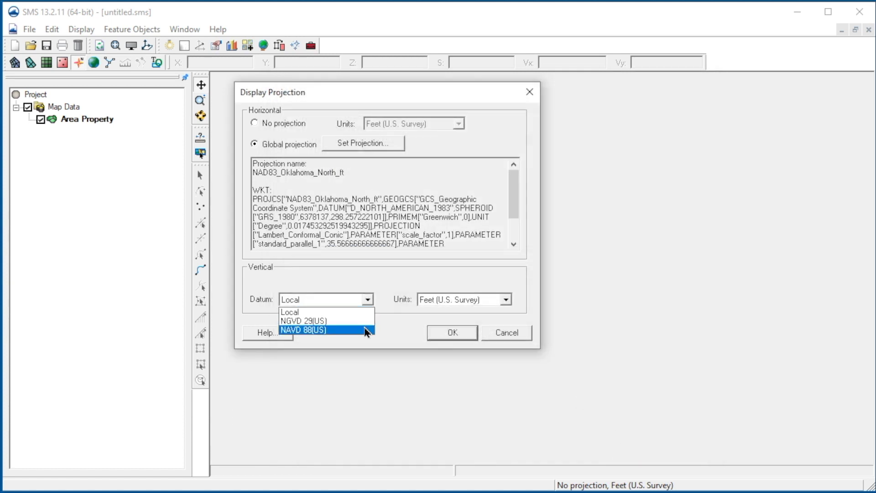
click(367, 329)
click(506, 300)
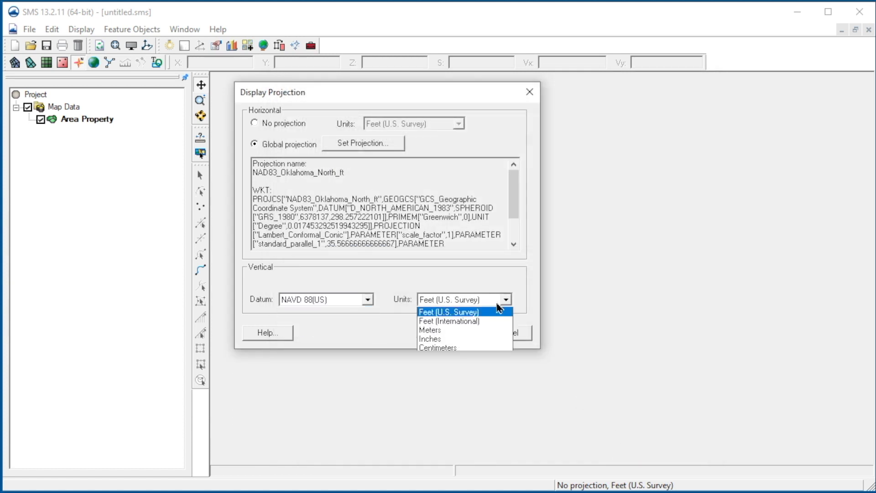
click(484, 310)
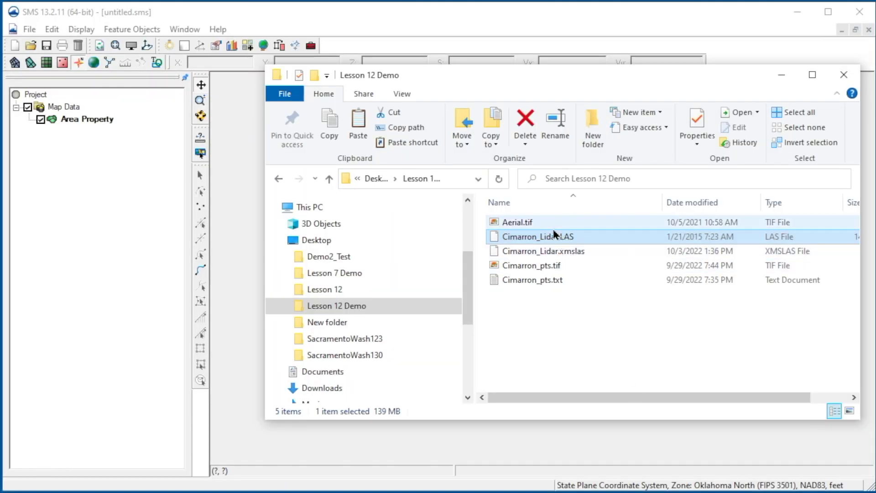
Load Aerial.tif and Cimarron_Lidar.LAS from the Lesson 12 Demo folder into the project
drag(533, 221, 136, 293)
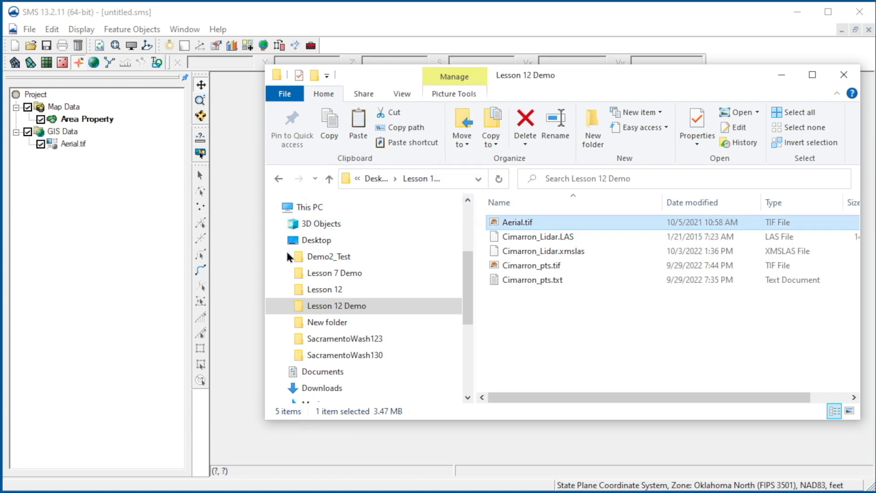
click(782, 74)
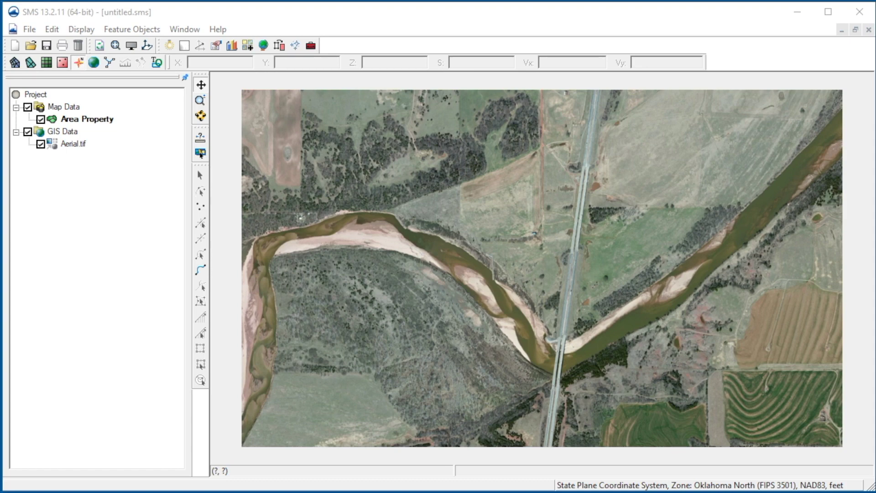
key(alt+Tab)
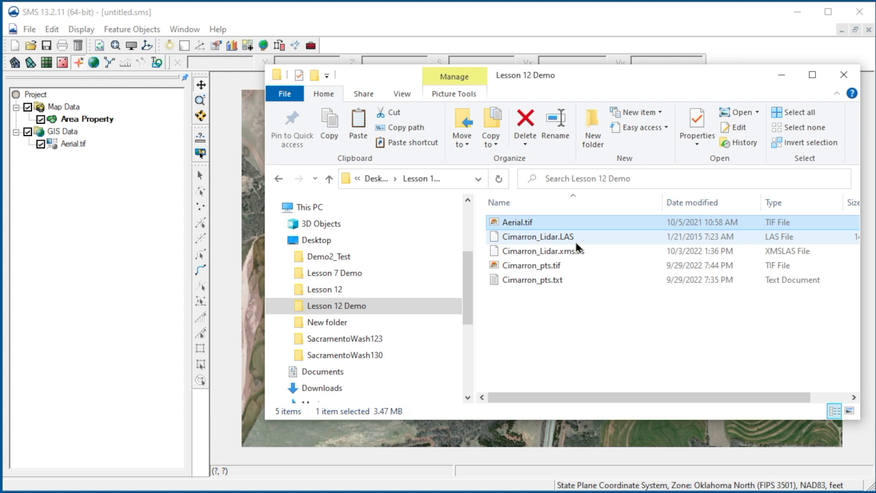
click(551, 238)
drag(551, 239, 156, 322)
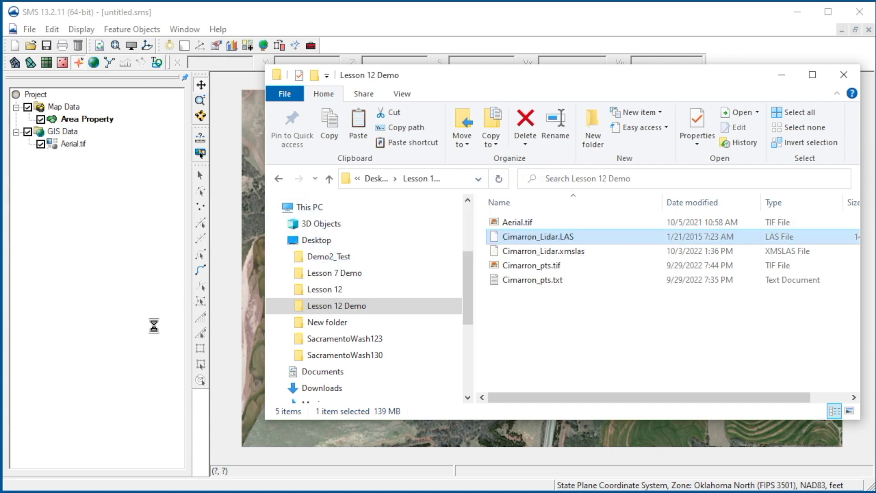
click(783, 78)
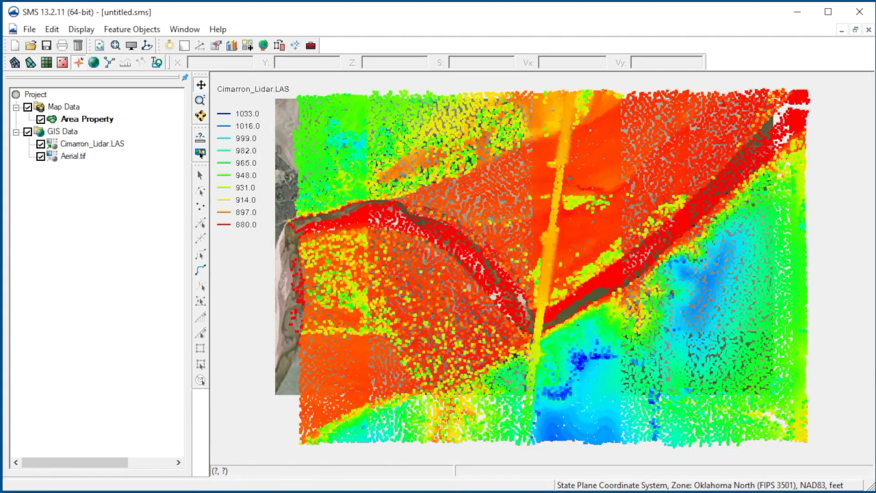
Set the point size to 2 in the display options of Cimarron_Lidar.LAS and accept its contour options
right_click(123, 144)
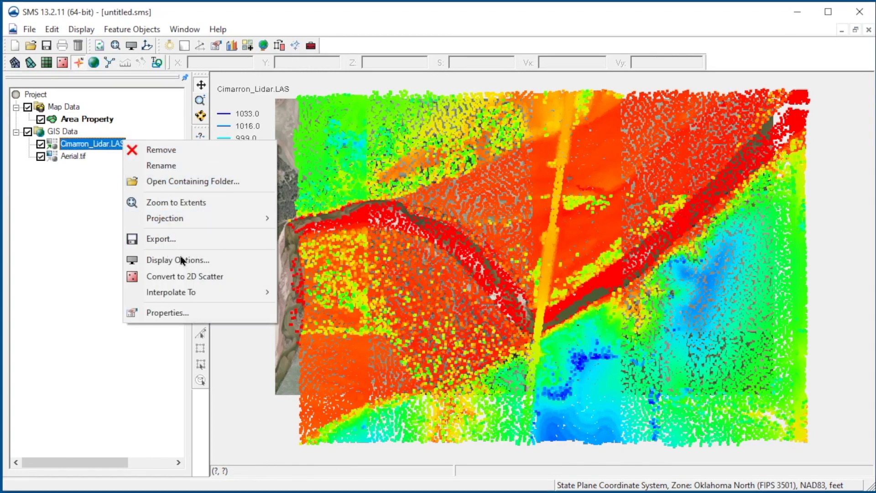
click(223, 261)
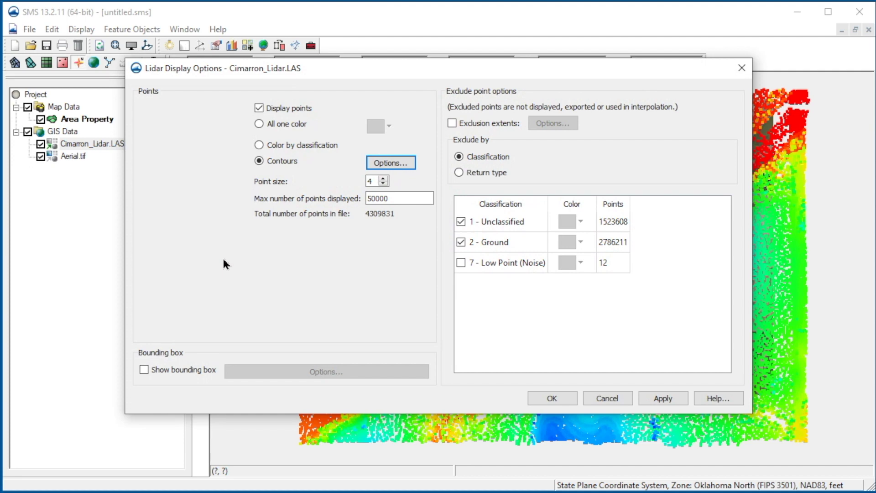
drag(393, 198, 361, 198)
click(407, 198)
click(383, 179)
click(384, 184)
click(384, 184)
click(402, 163)
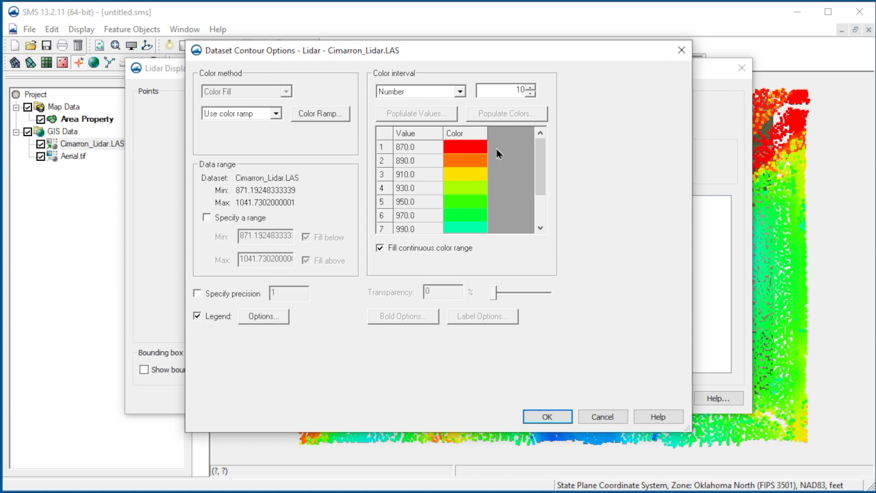
click(560, 417)
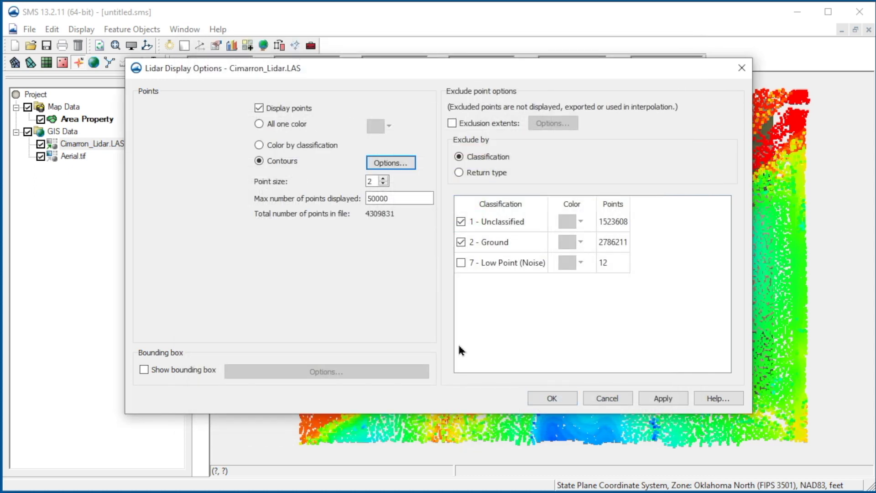
click(144, 370)
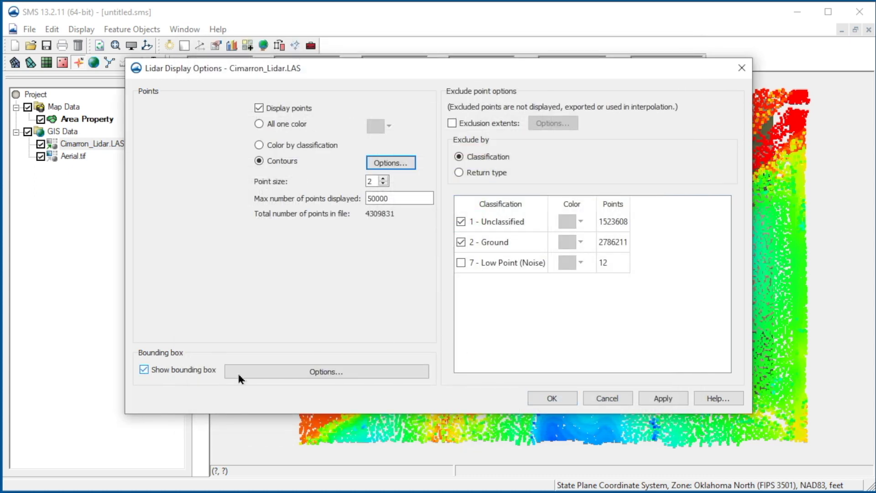
click(269, 370)
click(494, 292)
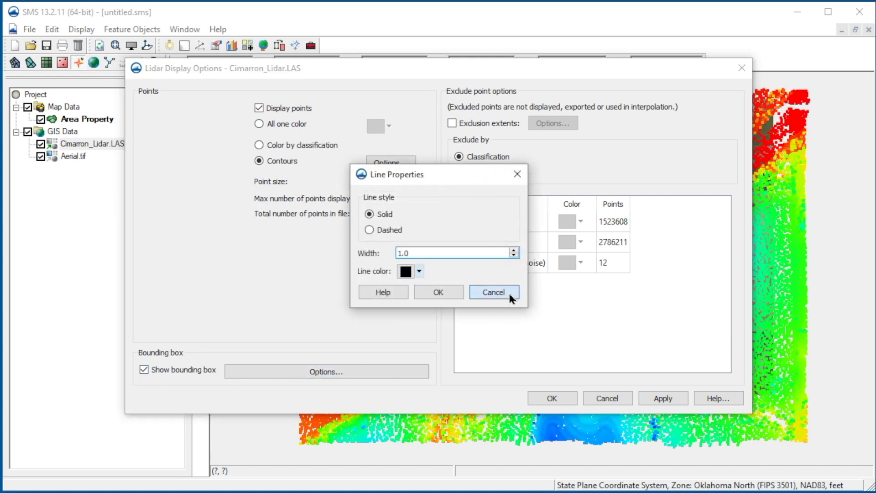
click(143, 369)
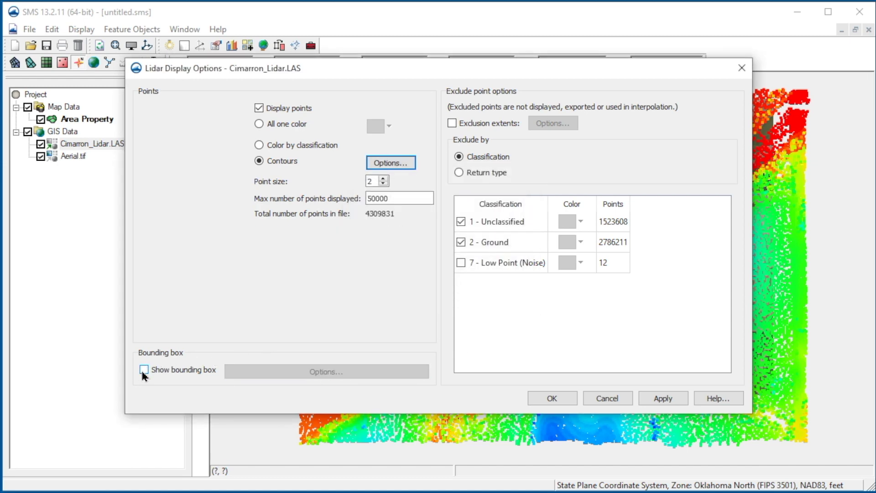
Enable exclusion extents for the lidar points and look over the X/Y and Z range options without applying them
click(452, 123)
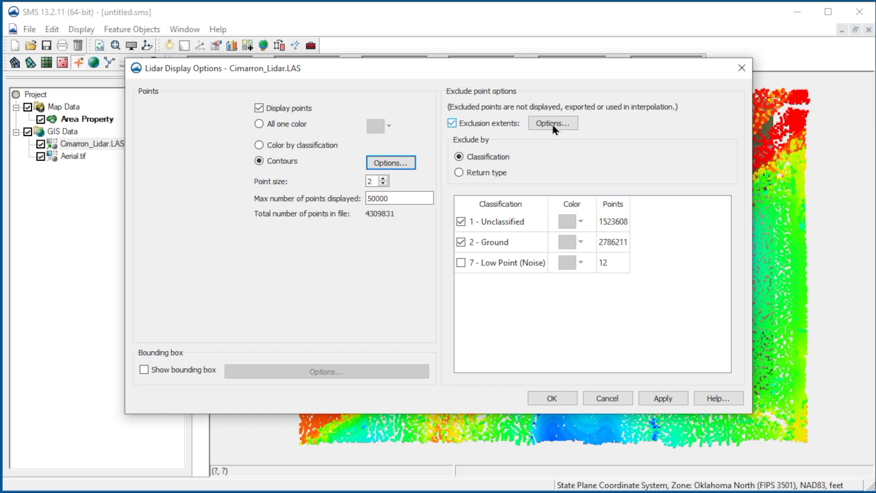
click(573, 124)
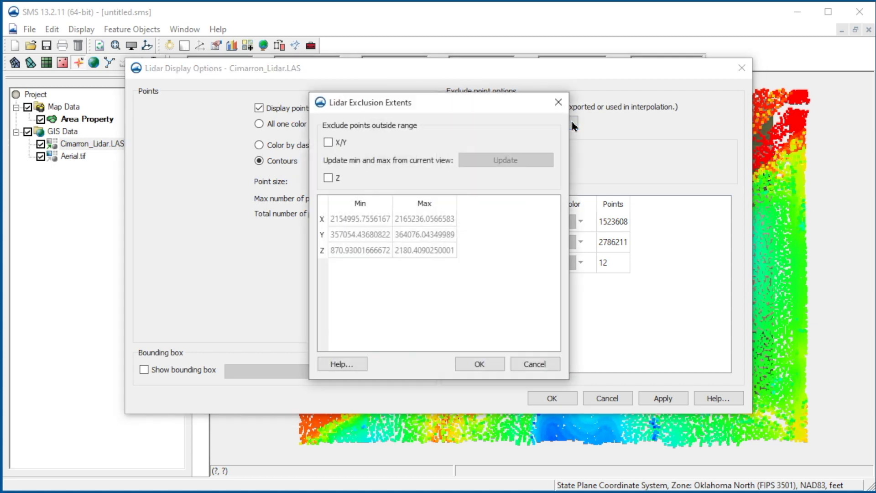
click(328, 142)
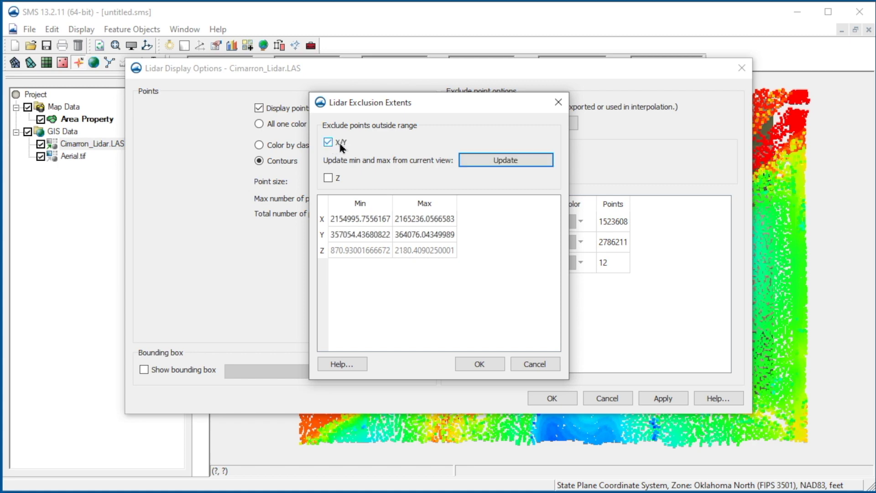
click(328, 178)
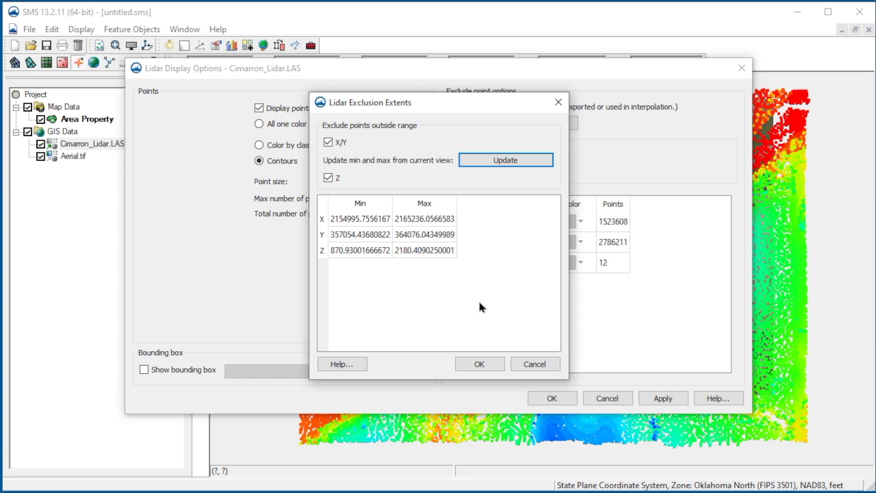
click(550, 363)
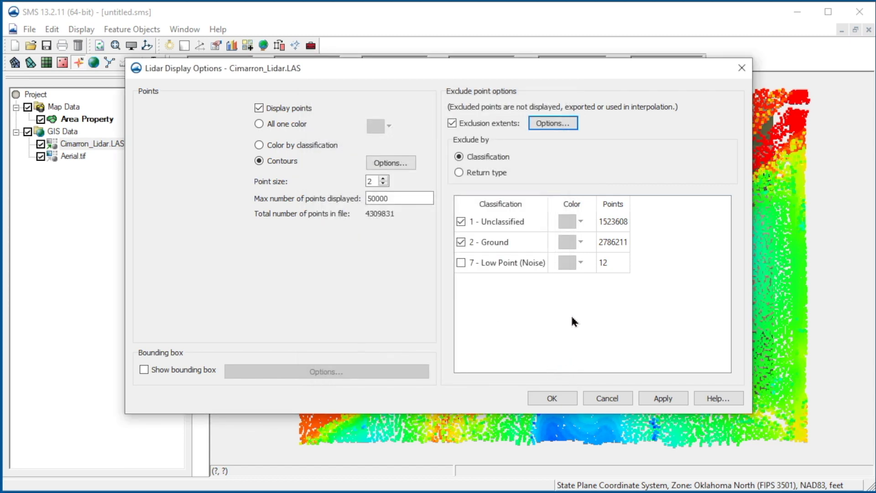
Exclude the Unclassified lidar points by classification, keeping only the Ground points, and apply the display options
click(499, 158)
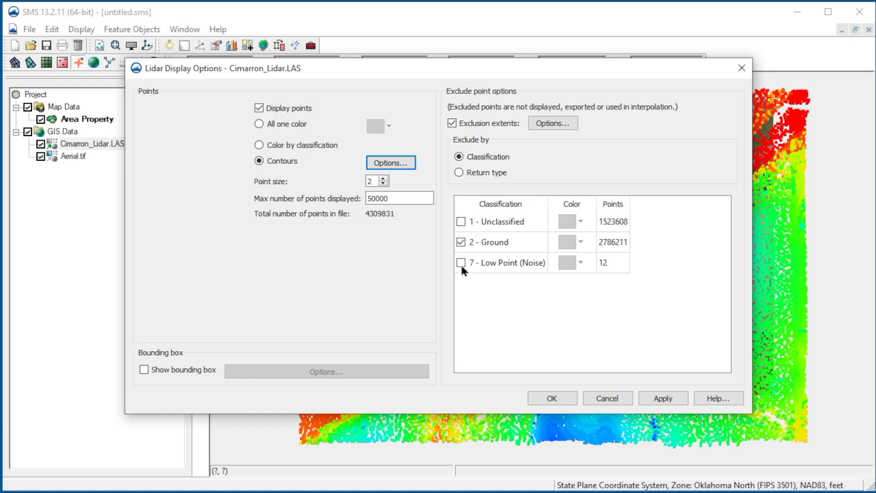
click(658, 400)
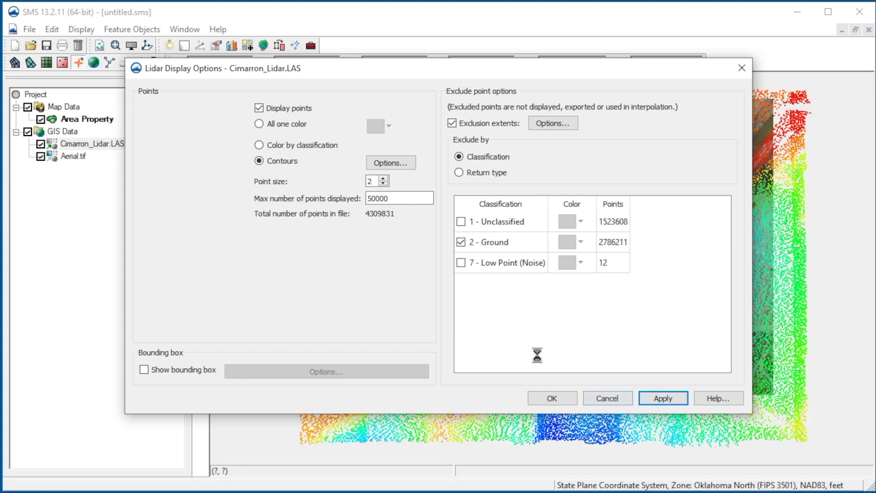
click(553, 399)
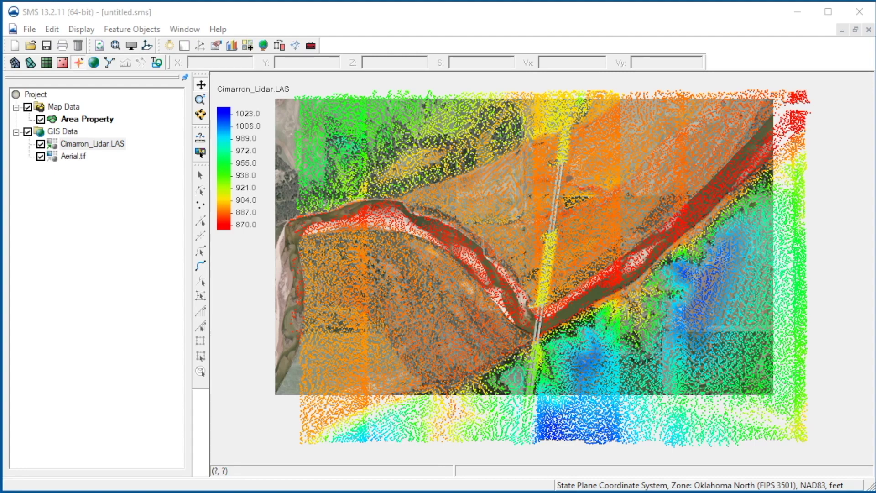
Convert Cimarron_Lidar.LAS to a 2D scatter set, continuing despite the point-count warning
right_click(108, 145)
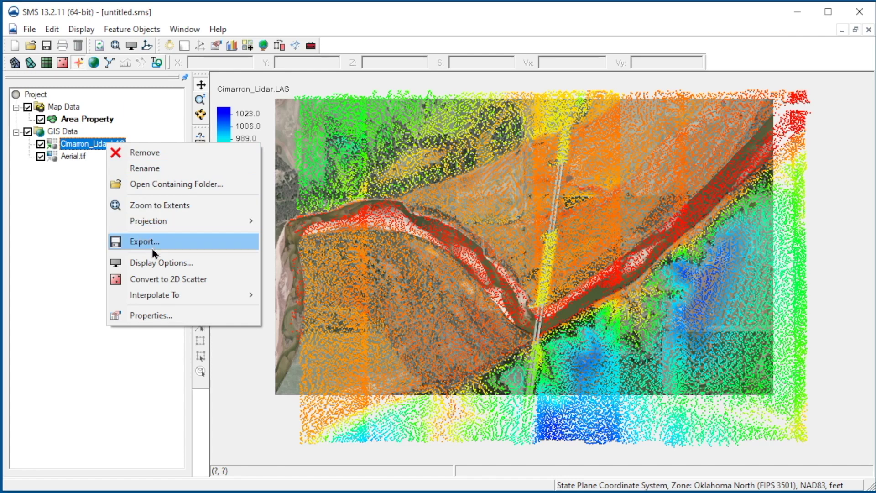
click(216, 282)
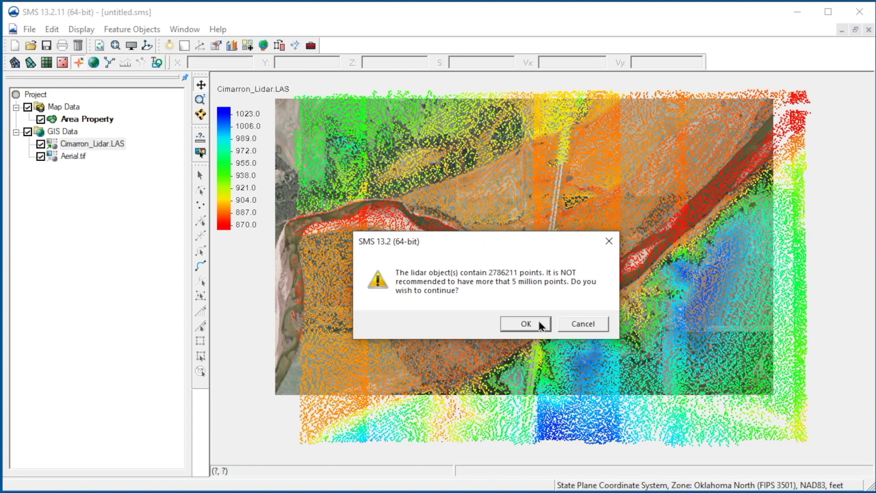
click(541, 325)
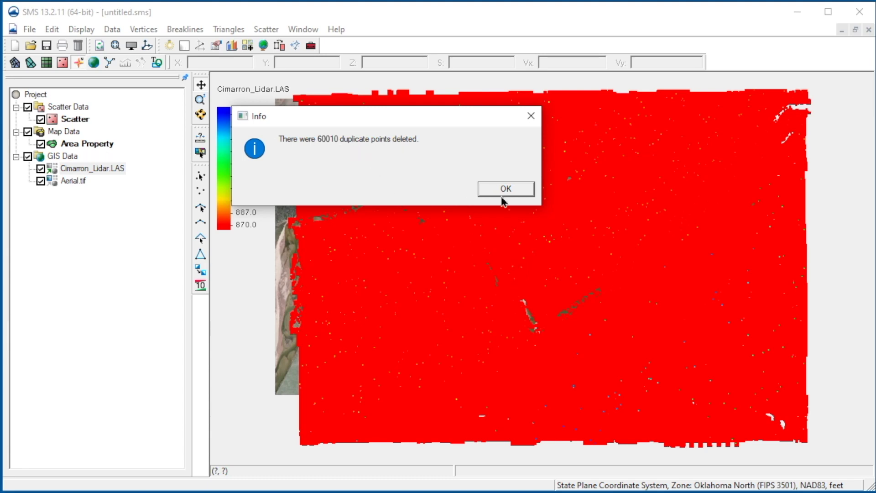
Acknowledge the duplicate-points notice and hide the converted Scatter set in the project
click(518, 196)
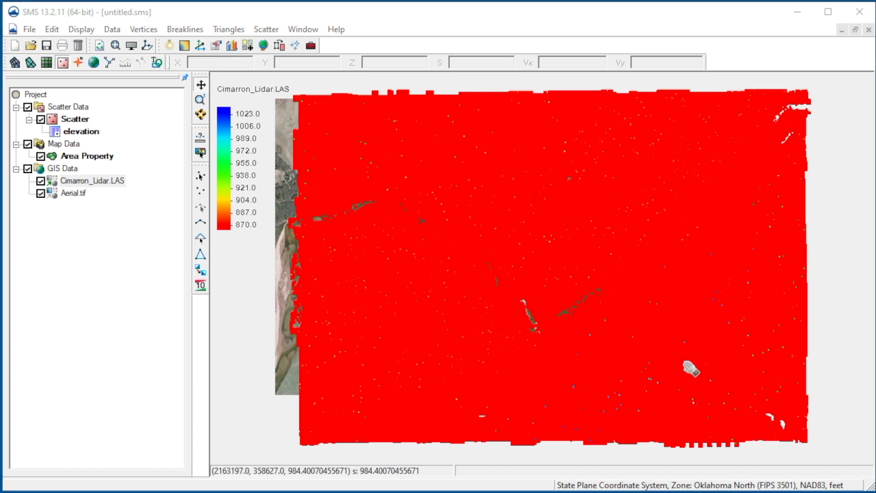
click(40, 120)
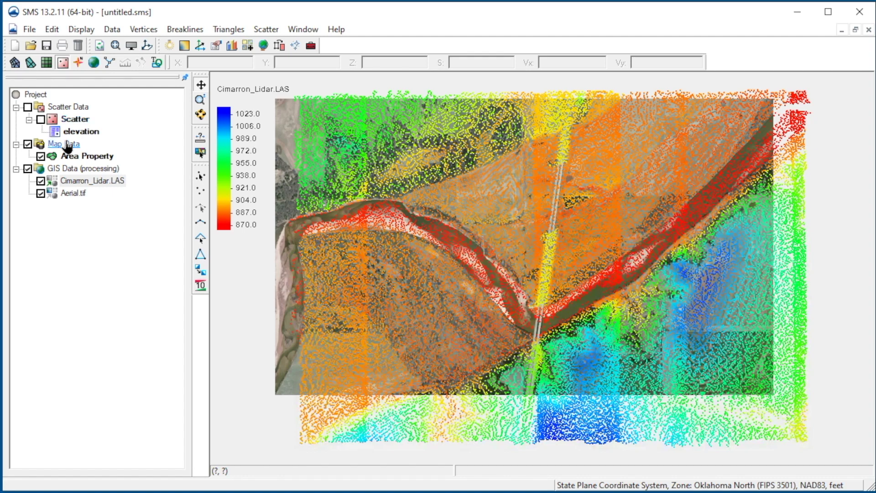
Interpolate Cimarron_Lidar.LAS to a raster with cell size 5 and unfilled NODATA cells, saving it as Cimarron_Lidar.tif
right_click(119, 183)
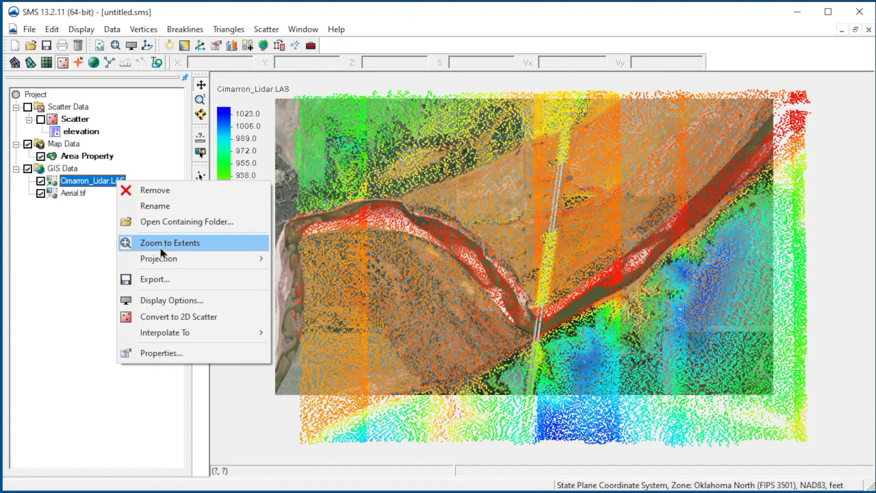
mouse_move(210, 335)
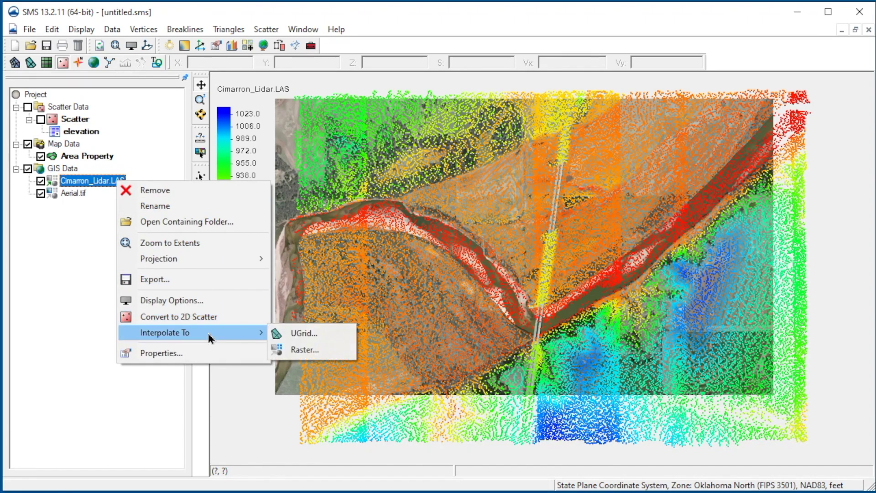
click(304, 350)
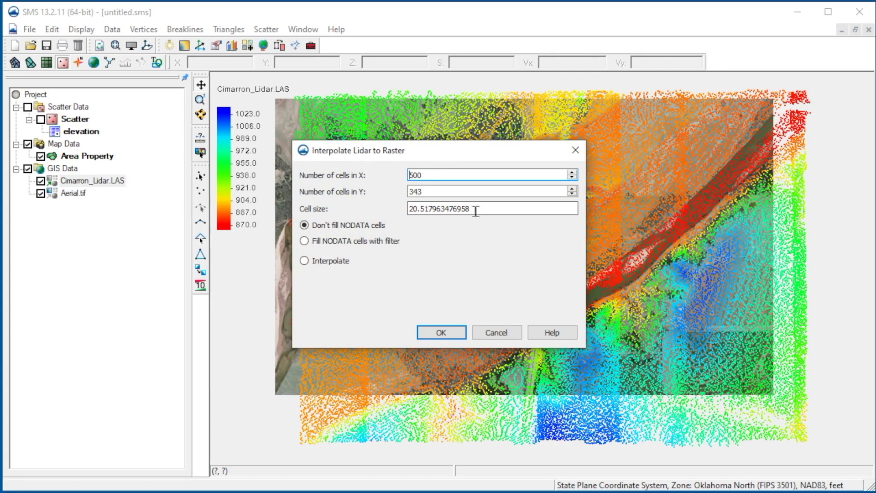
drag(477, 208, 398, 209)
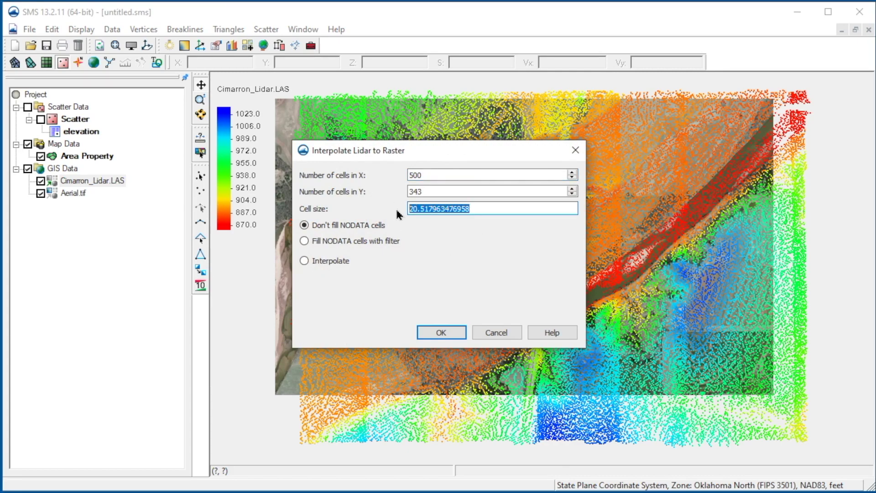
text(5)
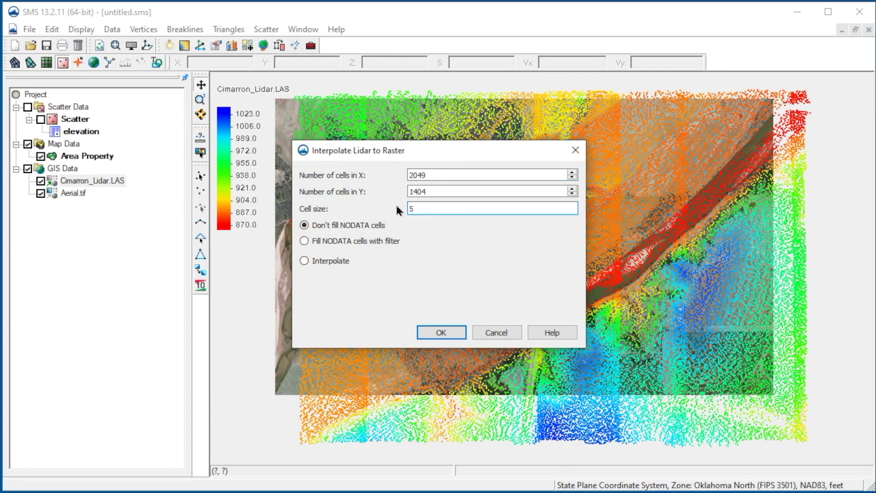
click(322, 229)
click(441, 333)
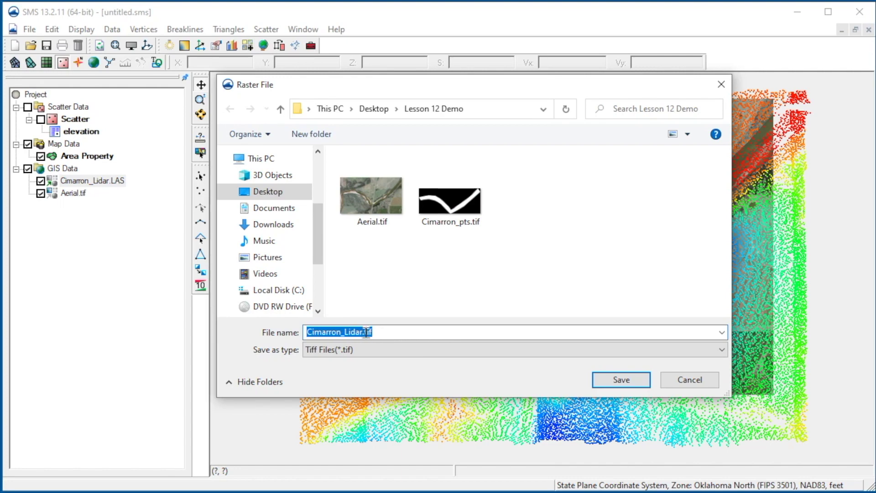
click(616, 385)
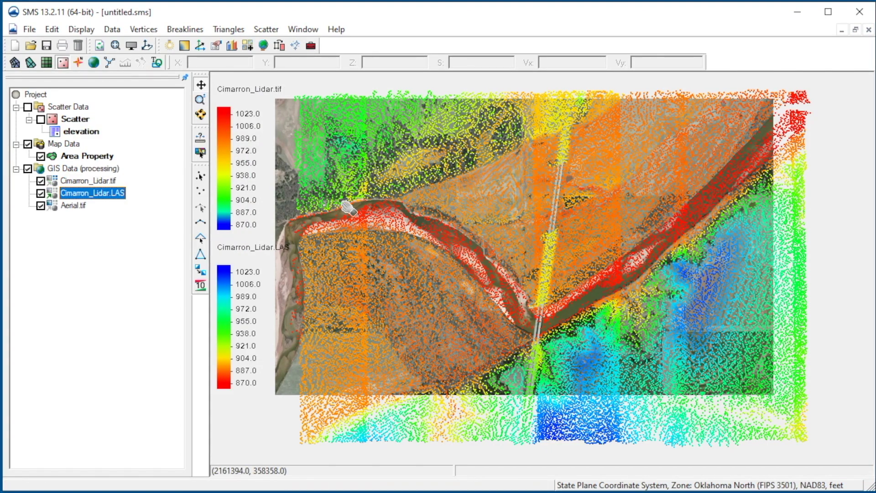
Hide Cimarron_Lidar.LAS and the Cimarron_Lidar.tif raster, keeping the aerial image displayed
click(41, 193)
click(40, 181)
click(40, 193)
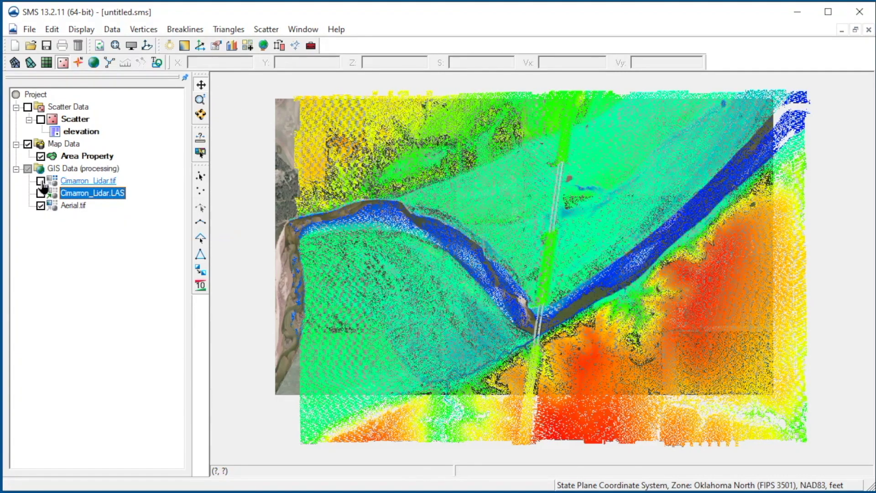
click(43, 188)
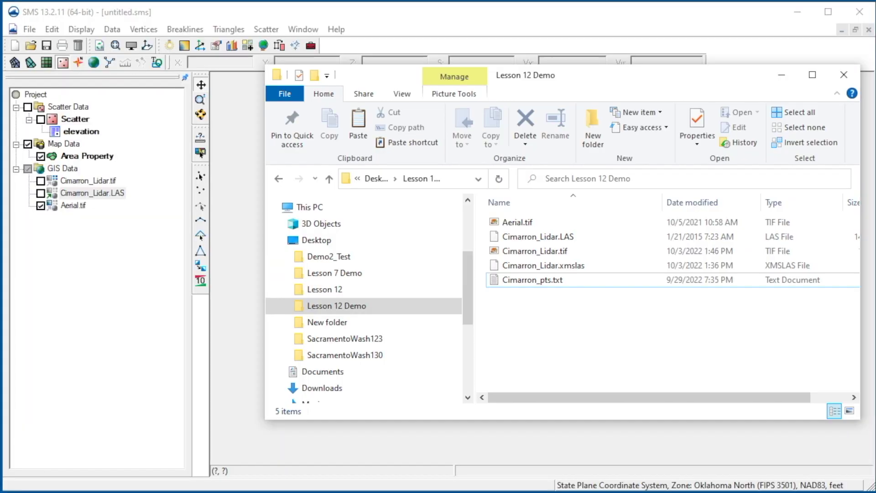
Import Cimarron_pts.txt from the Lesson 12 Demo folder as a triangulated scatter set, adding Space as a column delimiter
drag(589, 283, 478, 237)
click(533, 283)
drag(535, 282, 139, 276)
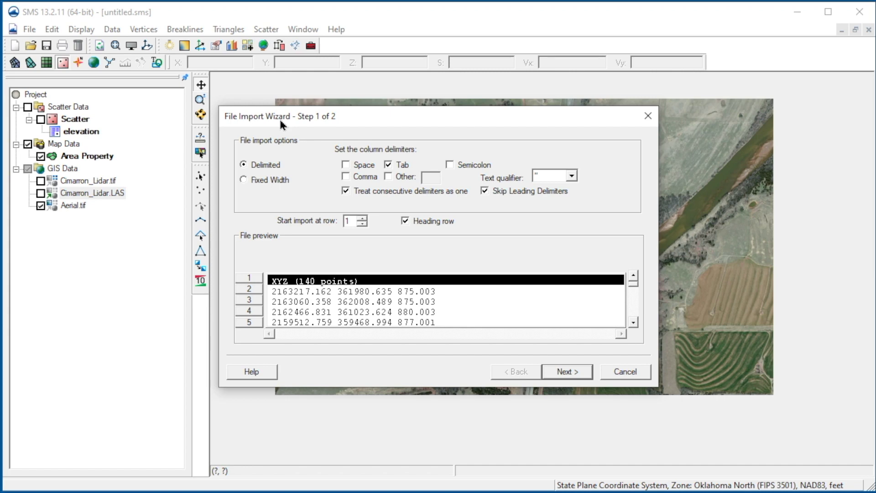
click(346, 165)
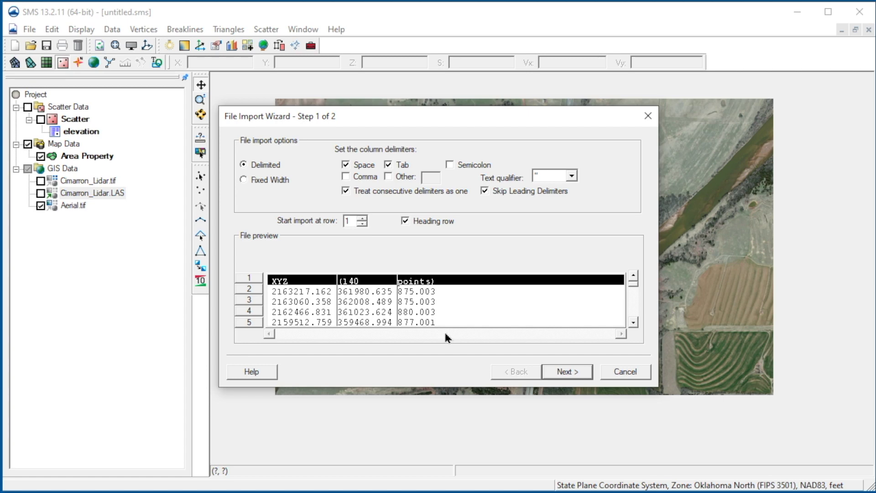
click(561, 372)
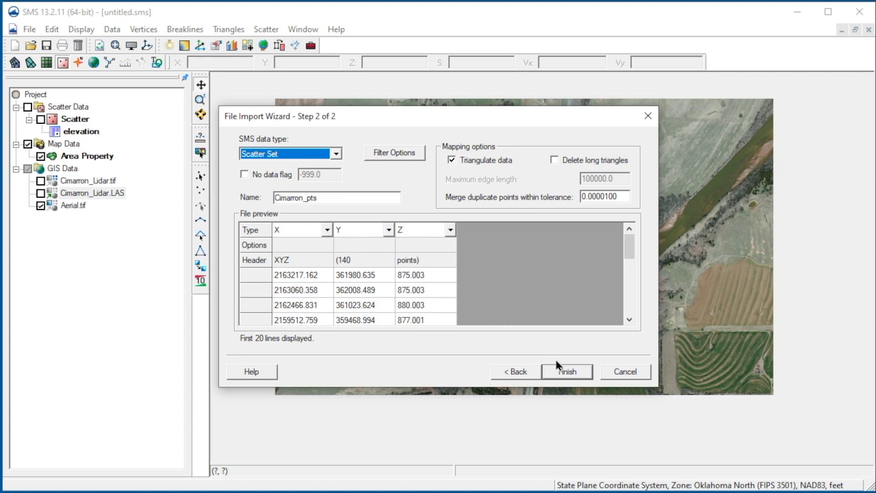
click(559, 372)
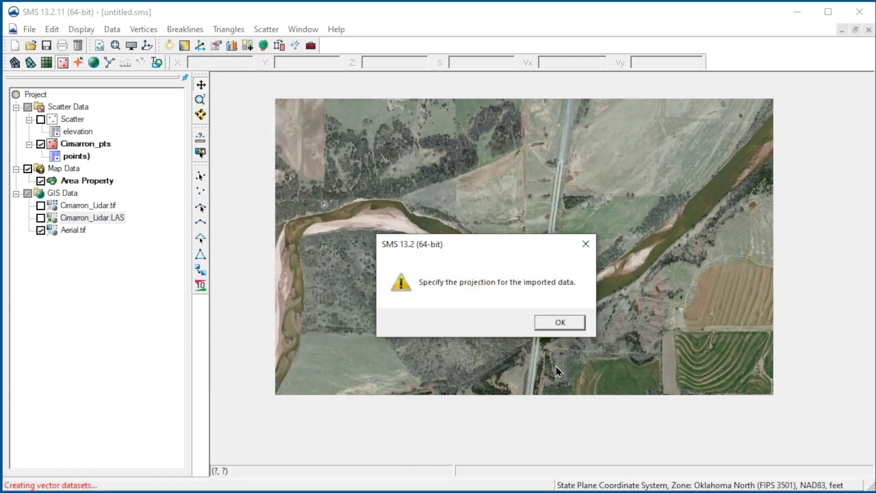
Assign the NAD83_Oklahoma_North_ft projection to the imported Cimarron_pts data, with NAVD 88(US) and U.S. Survey feet as vertical settings
click(566, 322)
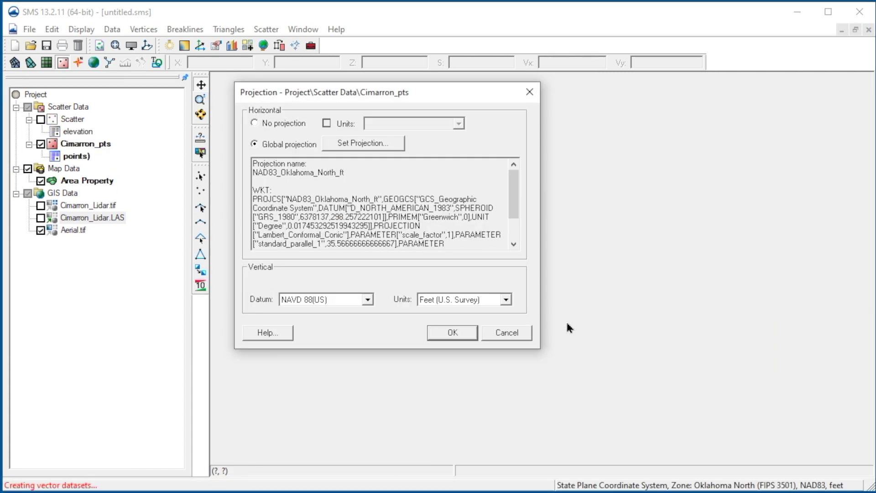
click(366, 145)
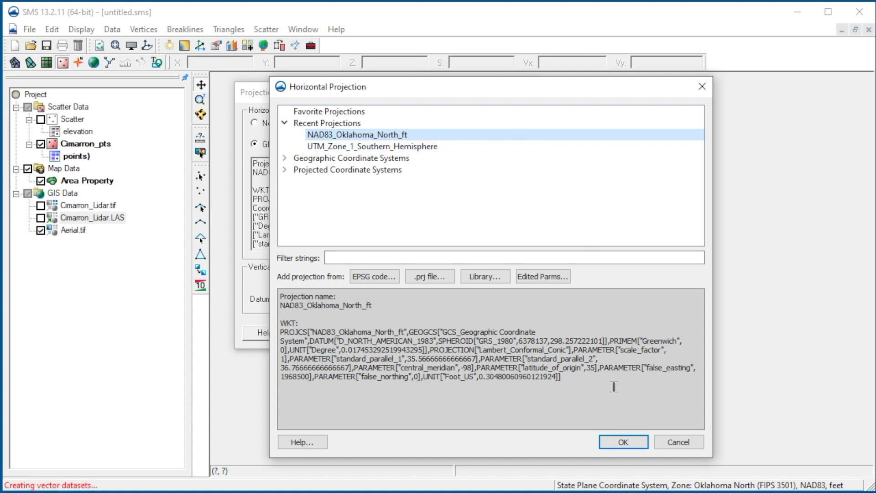
click(623, 442)
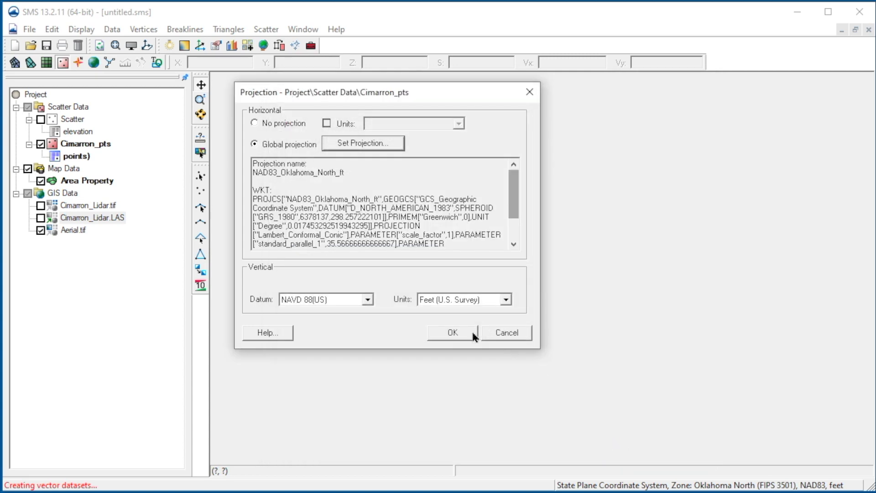
click(454, 334)
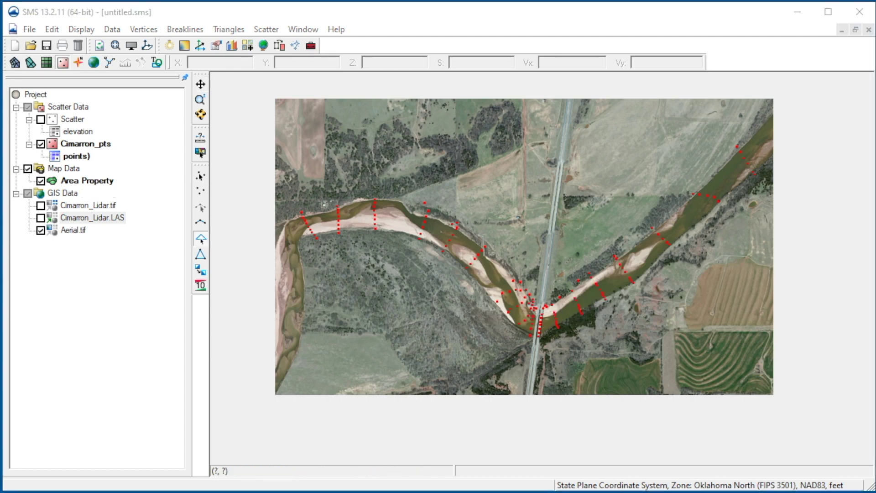
In the scatter display options, turn off Points and turn on Triangles and Contours
click(131, 46)
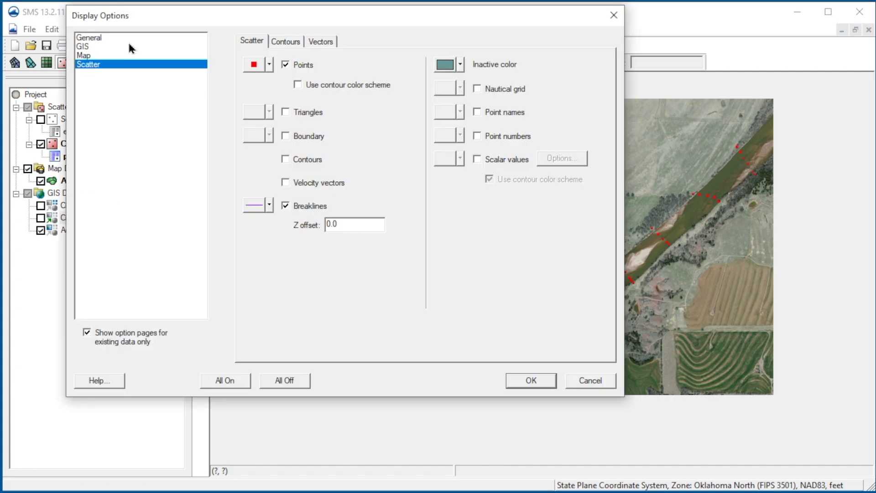
click(285, 64)
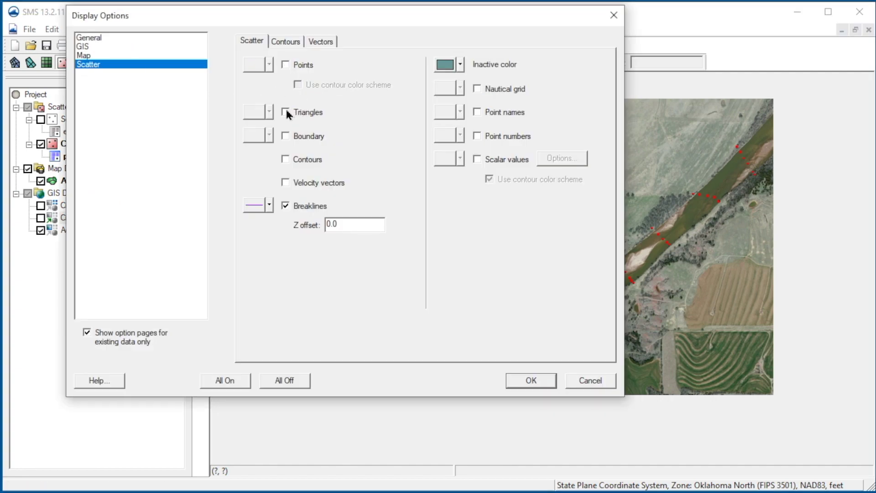
click(286, 112)
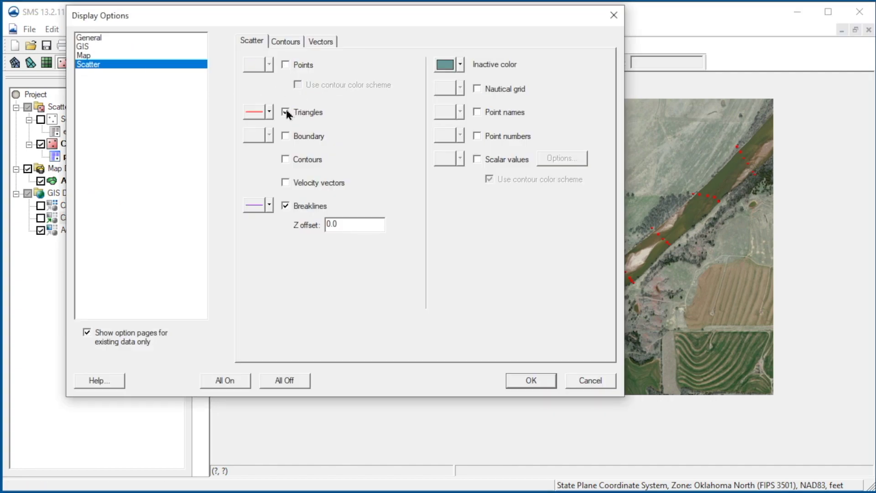
click(285, 159)
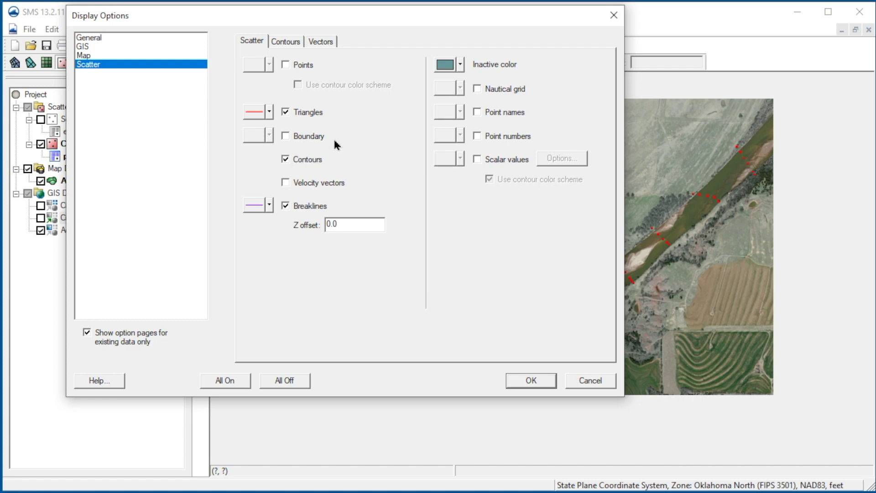
Set the scatter contour method to Color Fill with 0% transparency and apply the display options
click(290, 41)
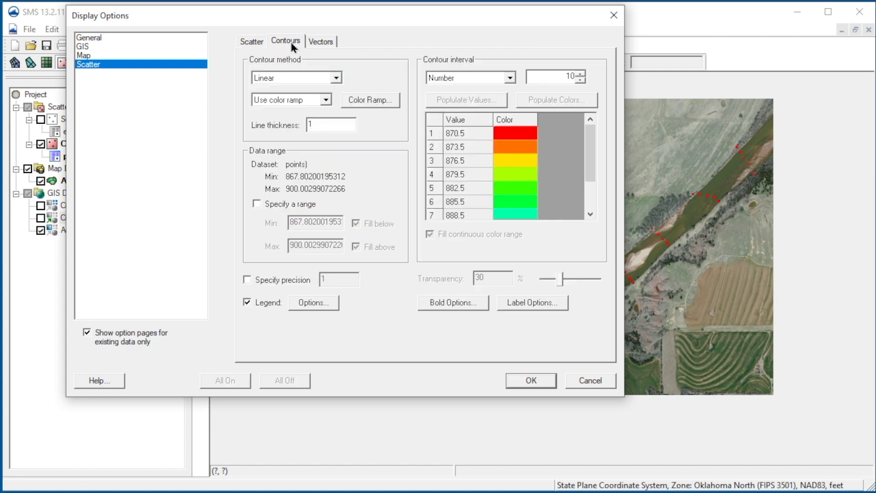
click(338, 78)
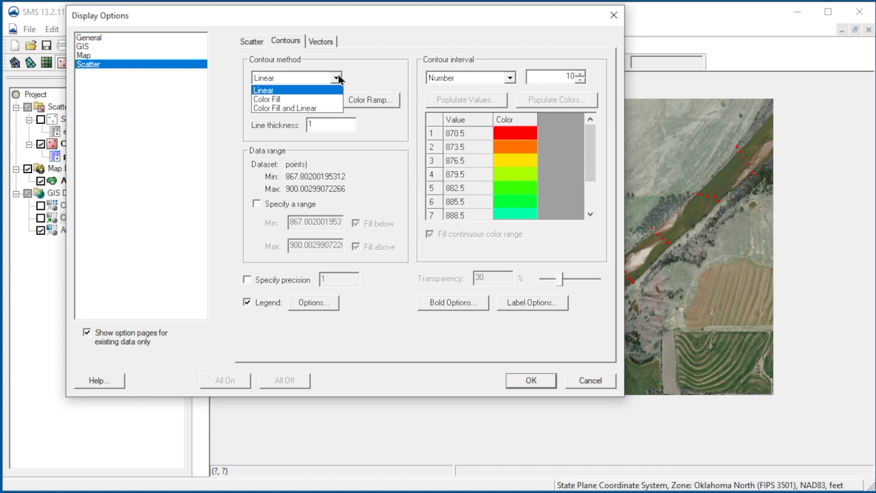
click(319, 104)
drag(486, 277, 471, 276)
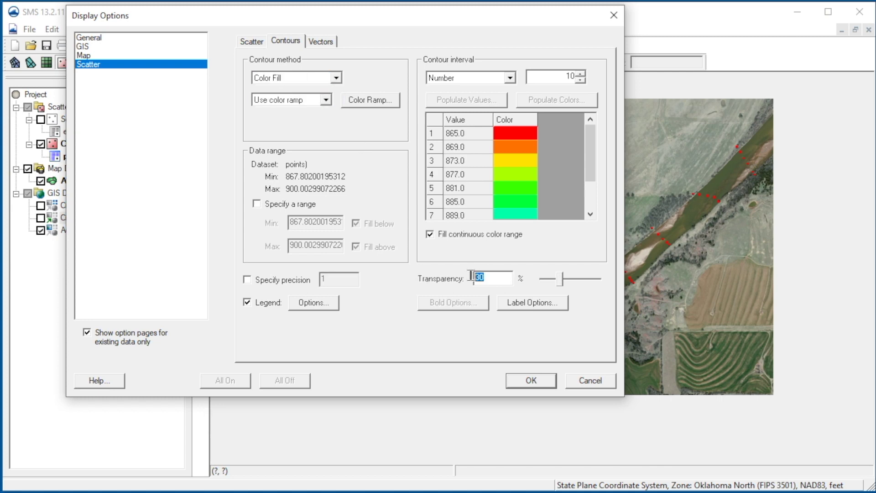
text(0)
click(531, 380)
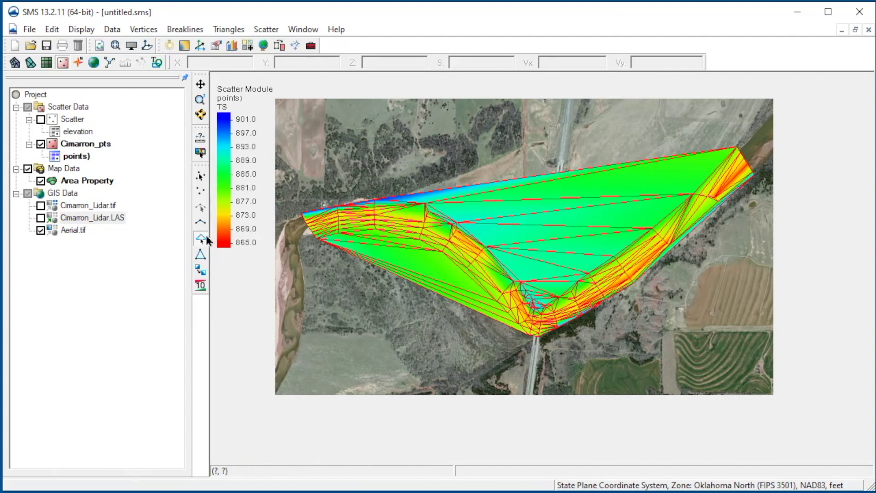
Select and delete the Cimarron_pts triangles that span the land south of the river's western reach
click(206, 239)
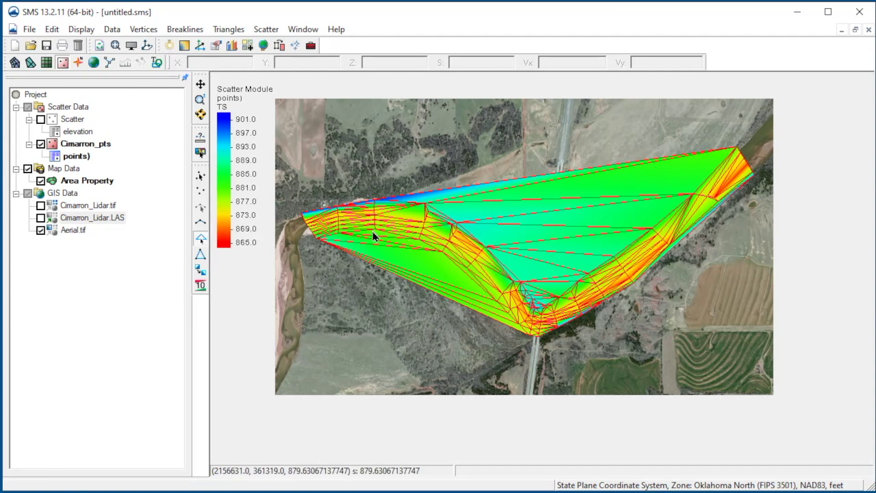
drag(374, 236, 376, 294)
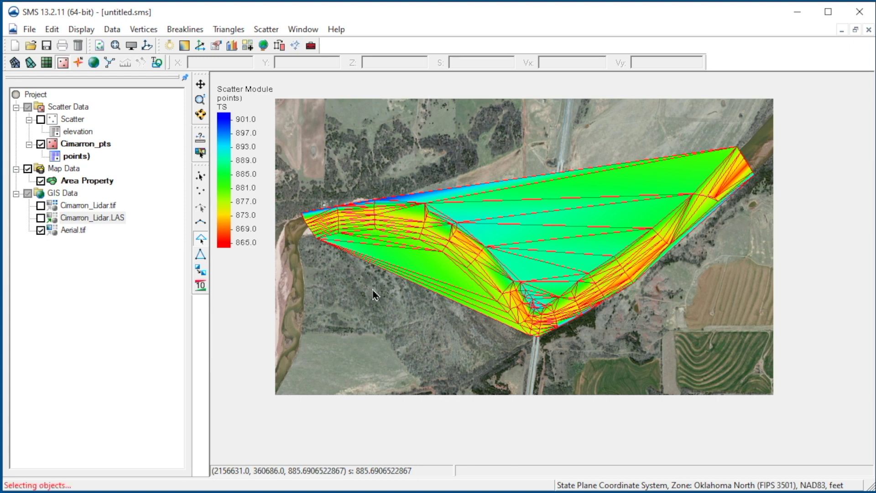
key(Delete)
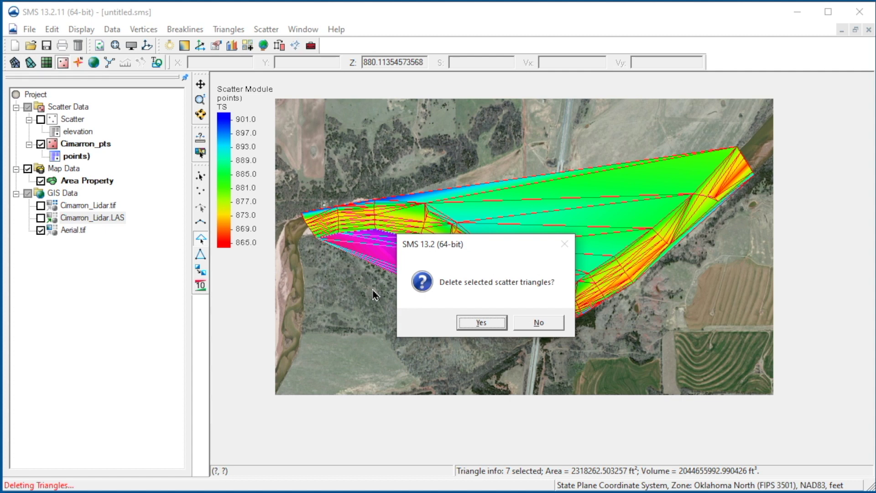
key(Return)
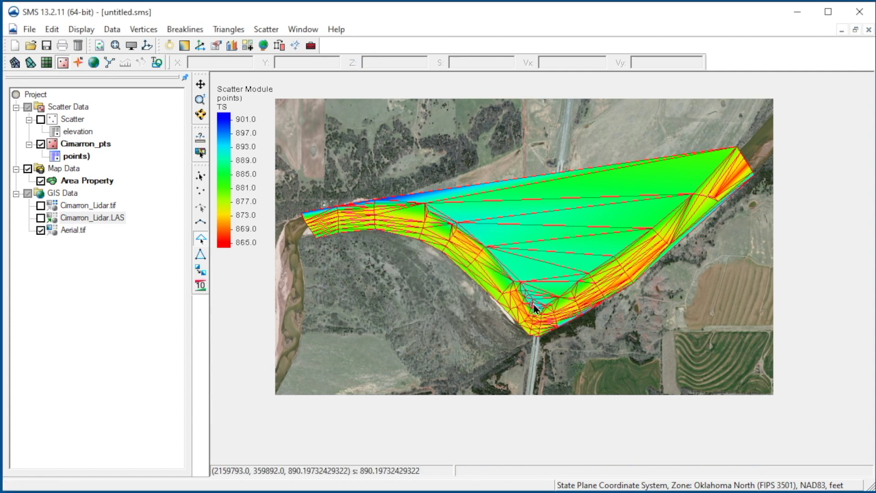
Select and delete the large triangles that span the land north of the channel between the western and eastern reaches
drag(539, 309, 560, 138)
key(Delete)
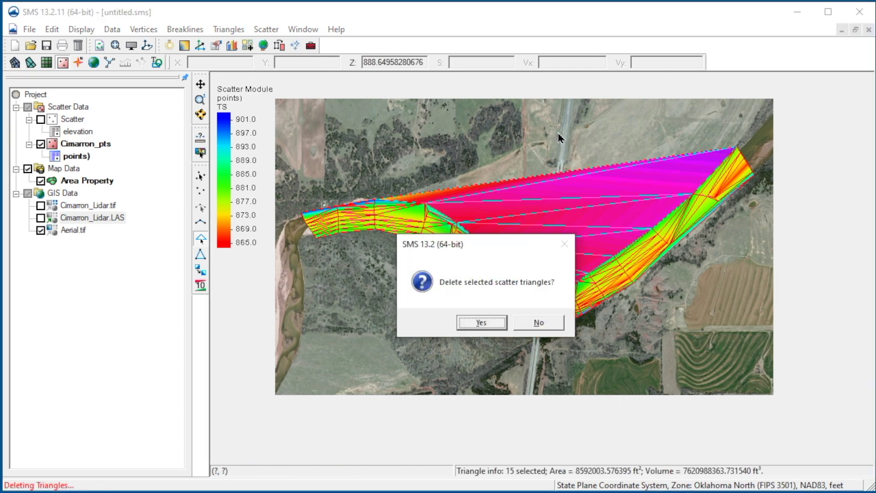
click(482, 322)
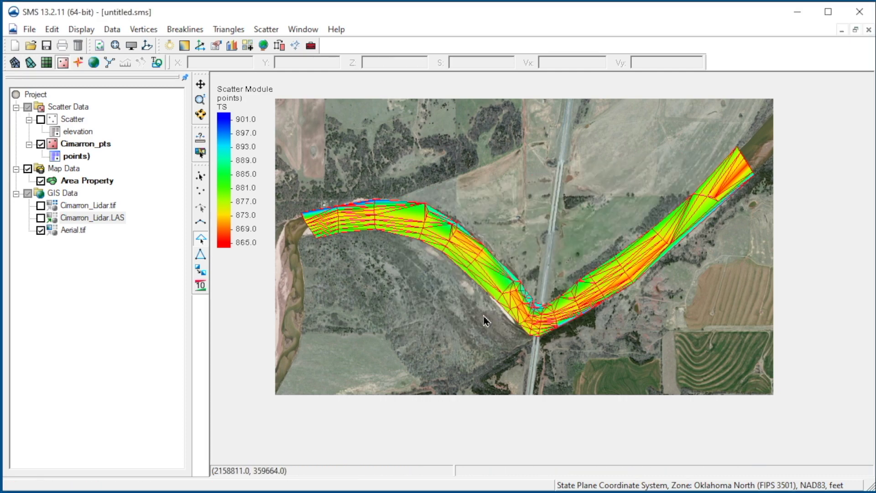
Delete the single remaining triangle outside the channel's southern bank, west of the bridge
click(470, 279)
key(Delete)
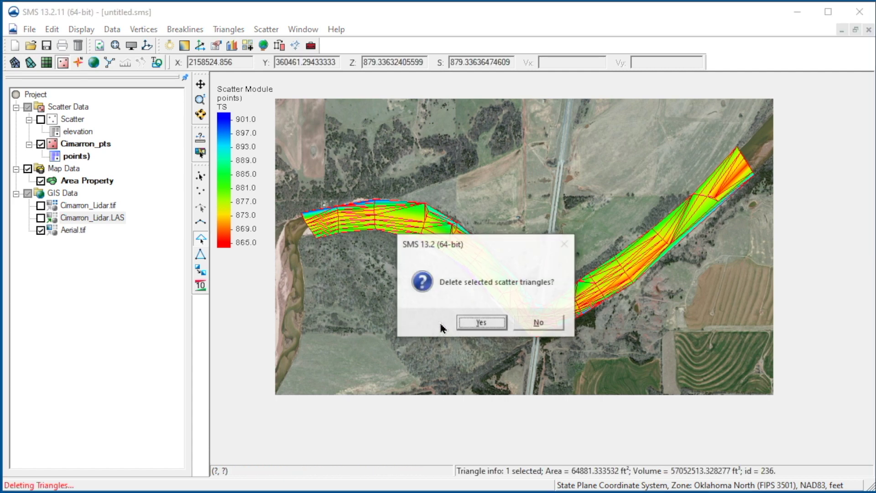
click(484, 324)
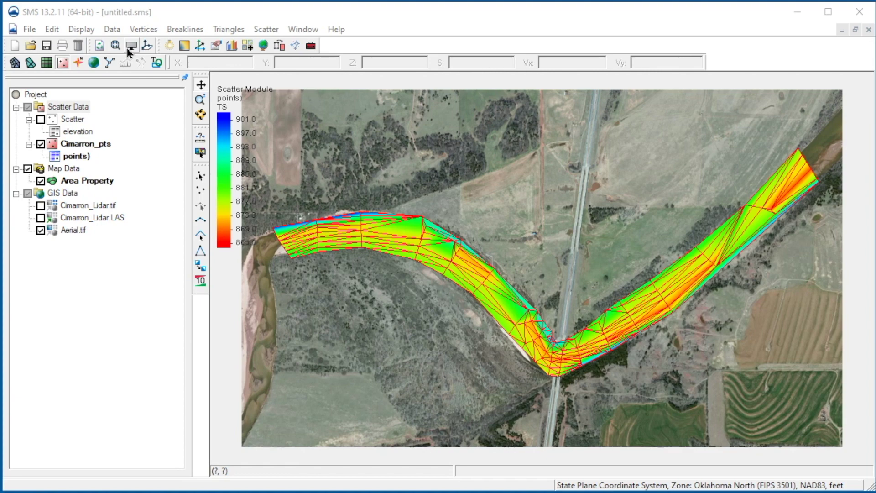
Turn on the display of scatter breaklines with a Z offset of 5 and apply the display options
click(130, 47)
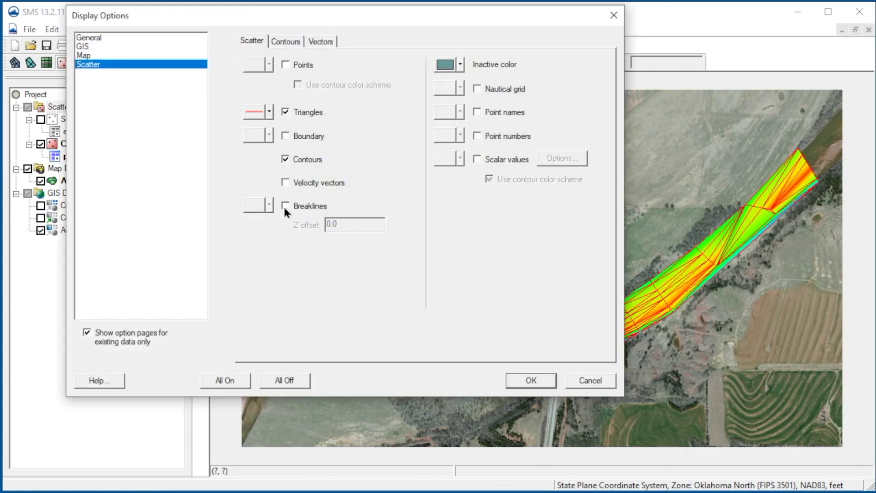
click(286, 206)
drag(347, 223, 324, 223)
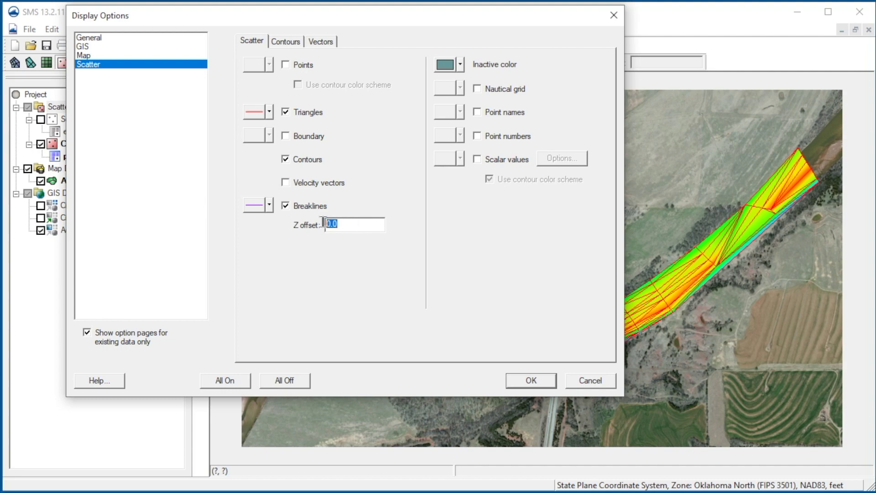
text(5)
click(516, 382)
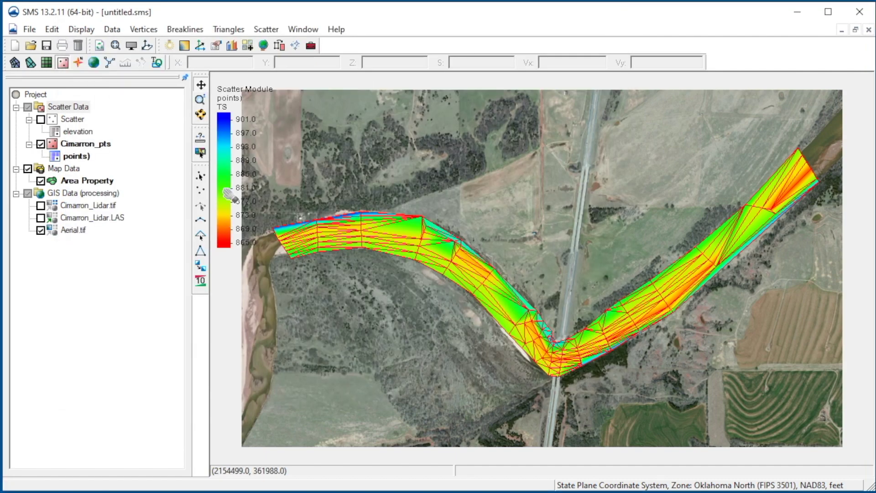
Draw a breakline through the cross-section vertices along the northern bank of the western reach, ending just before the bridge
click(200, 99)
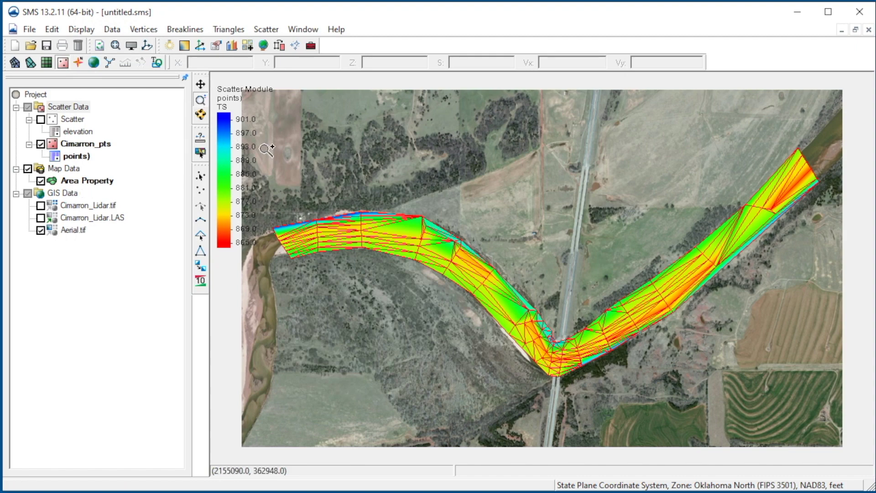
drag(266, 149, 561, 397)
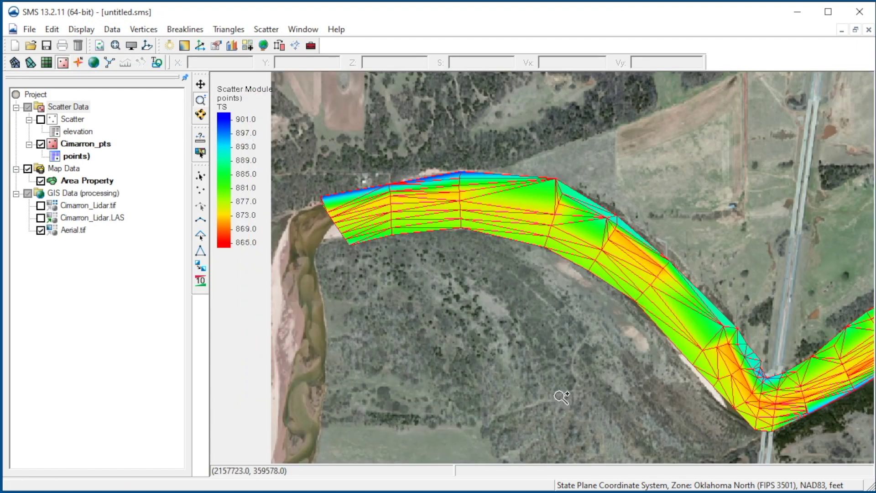
click(199, 222)
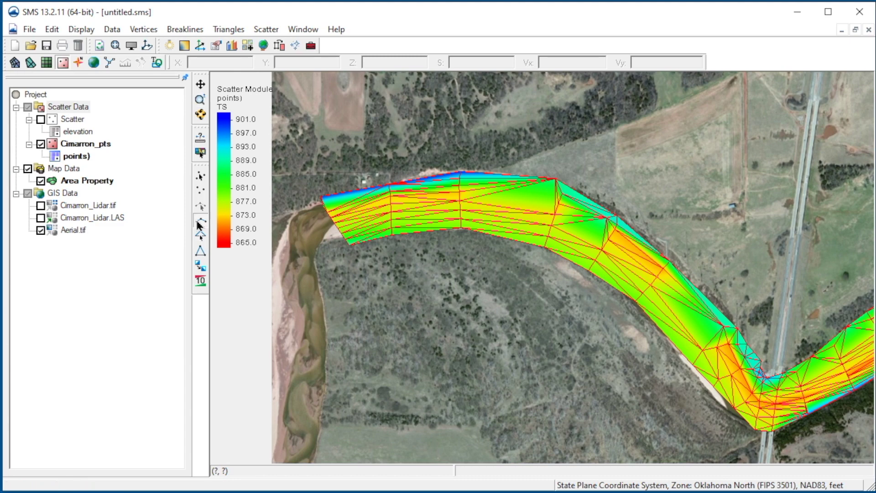
click(391, 196)
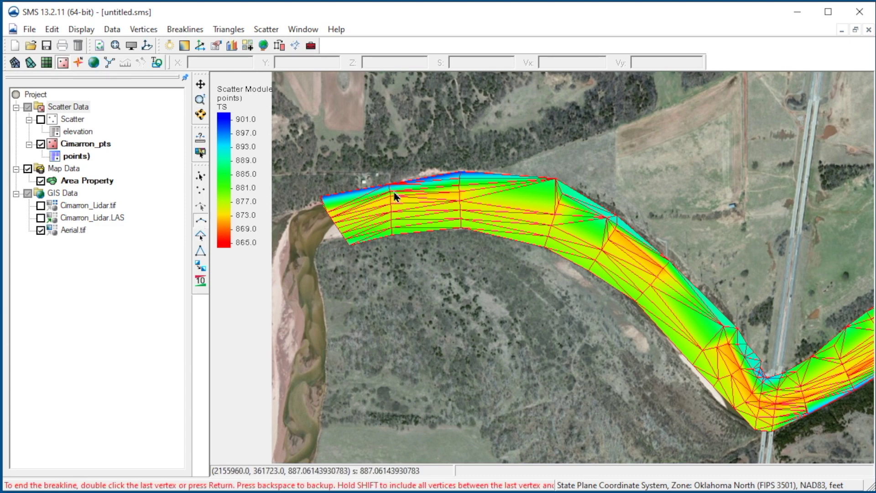
click(460, 181)
click(565, 197)
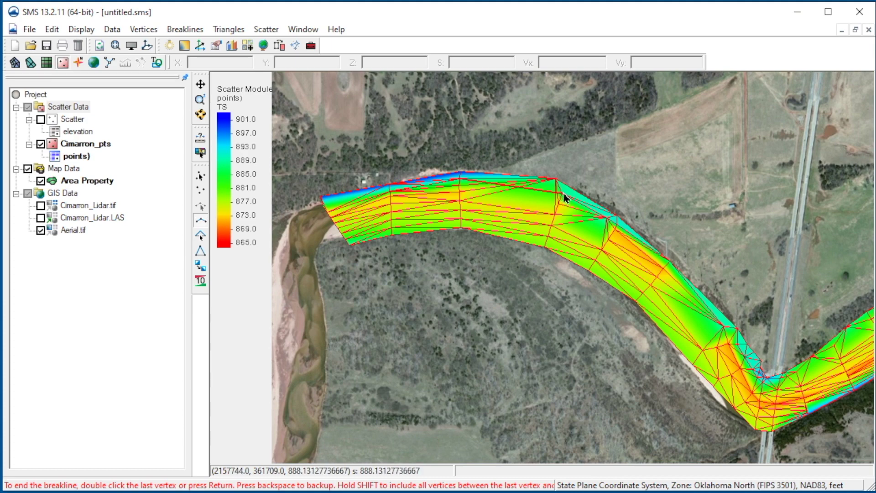
click(609, 221)
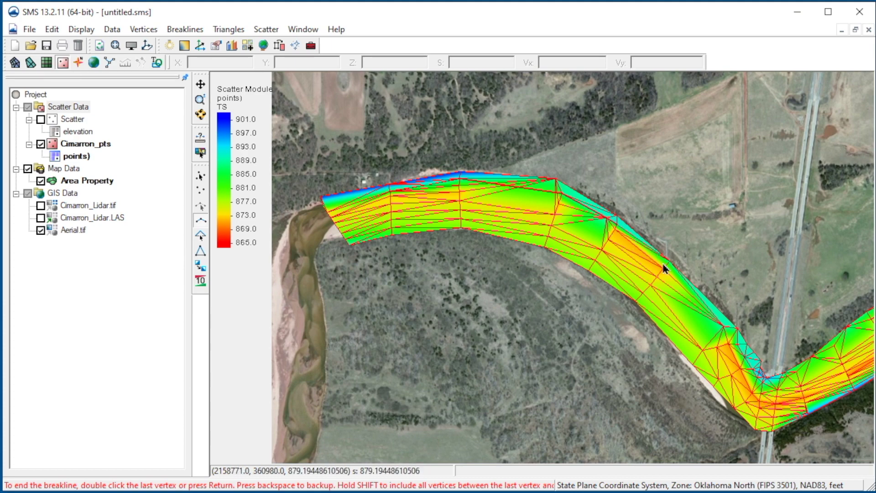
click(726, 326)
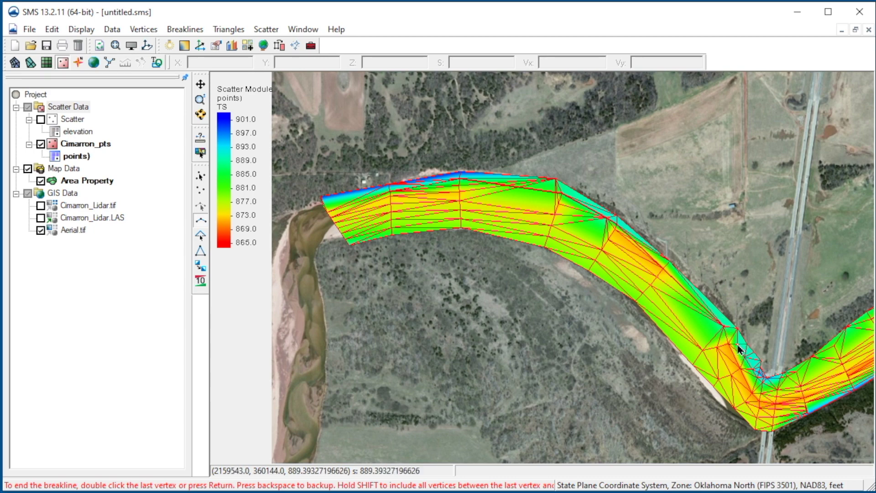
key(Return)
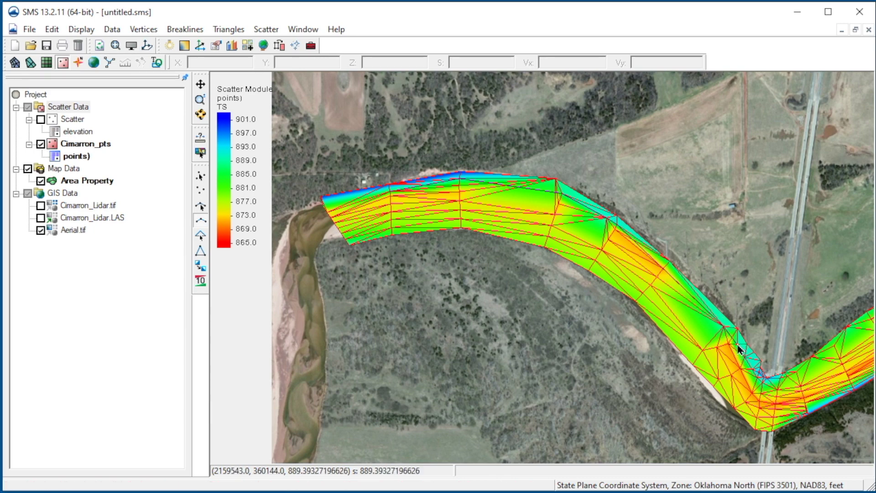
Draw a second breakline just inside the northern bank line, linking the western reach's cross-section vertices toward the bridge
click(391, 196)
click(459, 185)
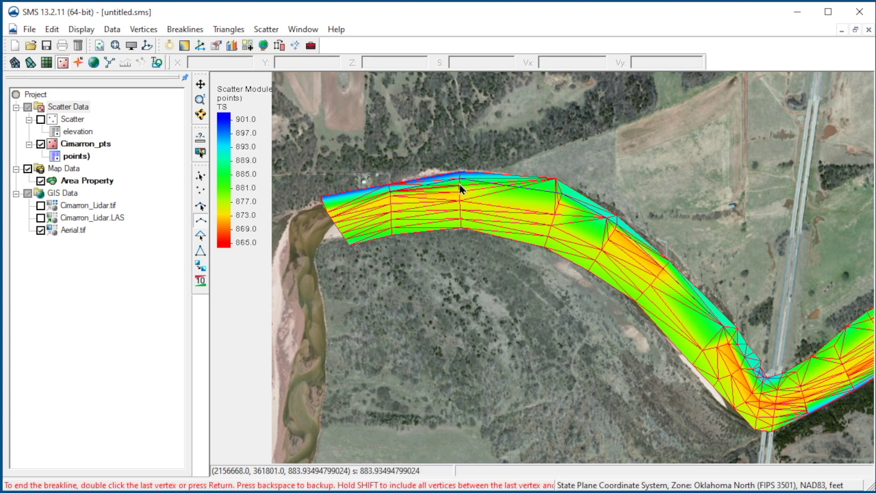
click(561, 209)
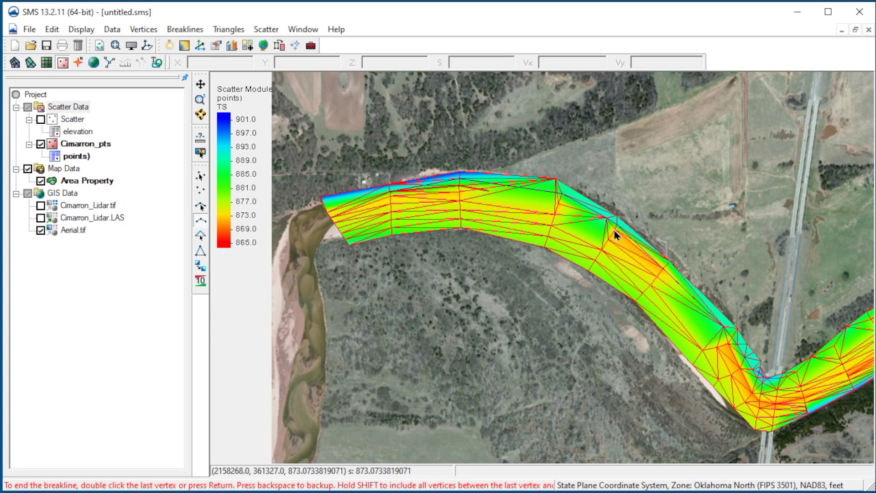
click(666, 273)
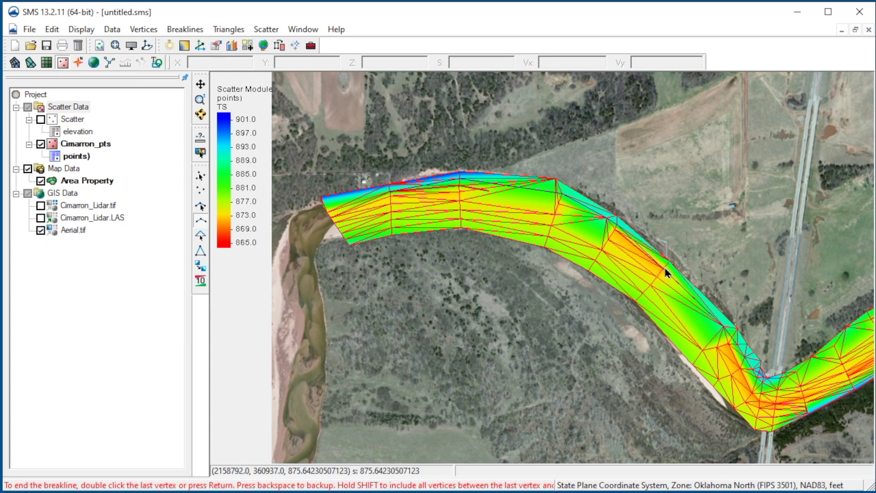
double_click(729, 348)
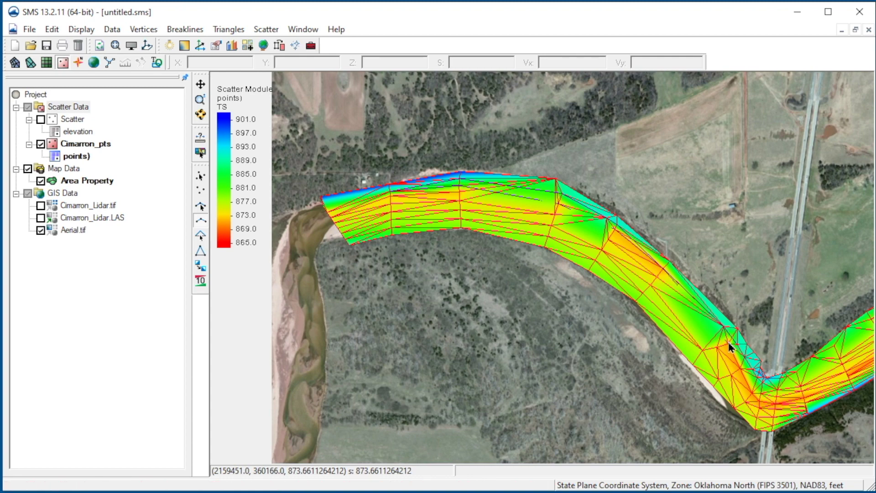
Draw a third breakline further into the western reach's channel and force the breaklines into the triangulation
click(392, 200)
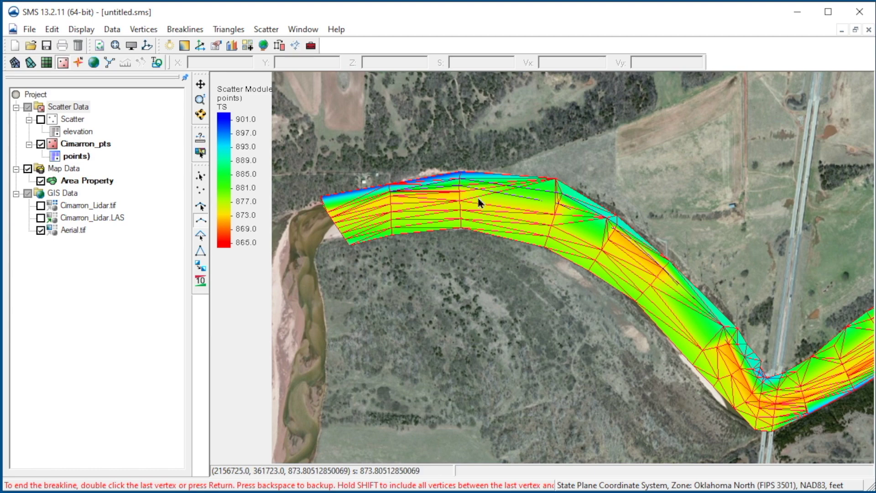
click(557, 214)
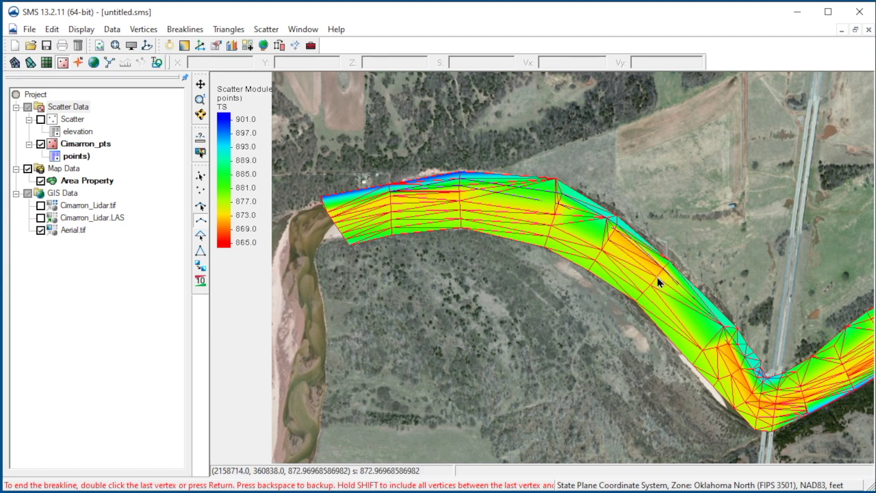
double_click(718, 352)
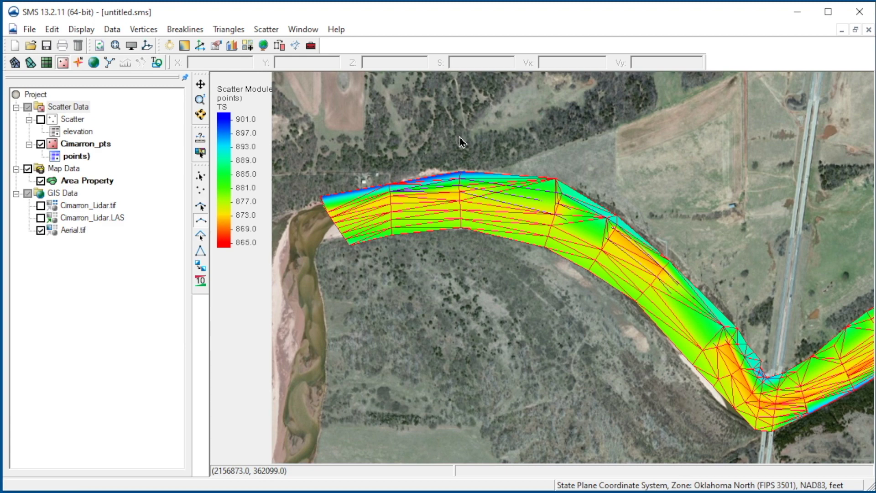
click(186, 29)
click(197, 44)
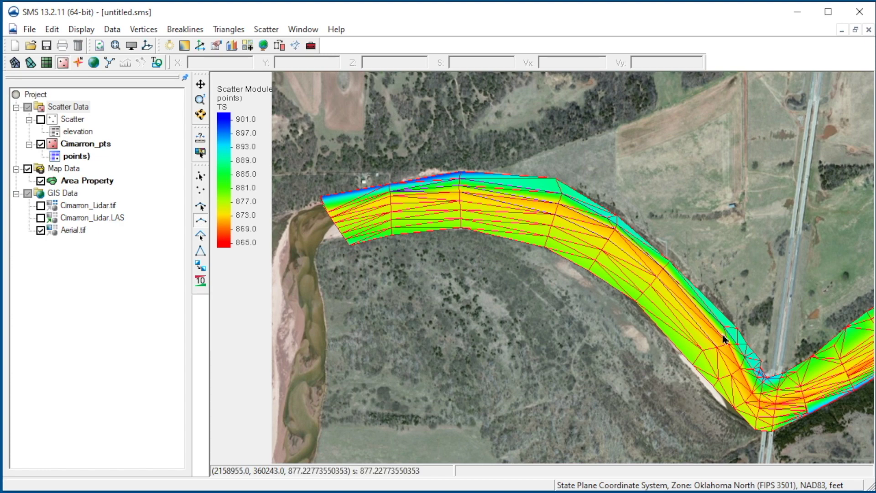
Draw two roughly parallel breaklines through the eastern reach's cross-section vertices, from its upstream-facing northeastern end toward the bridge
drag(760, 332, 322, 337)
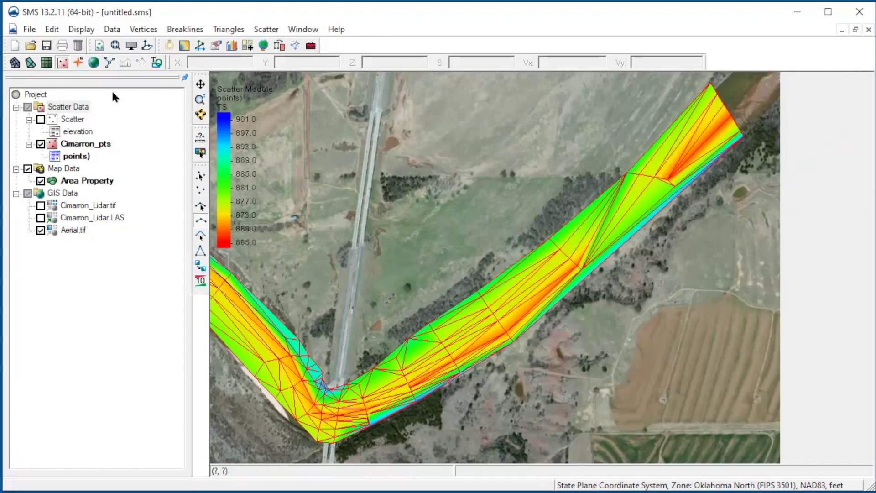
click(715, 97)
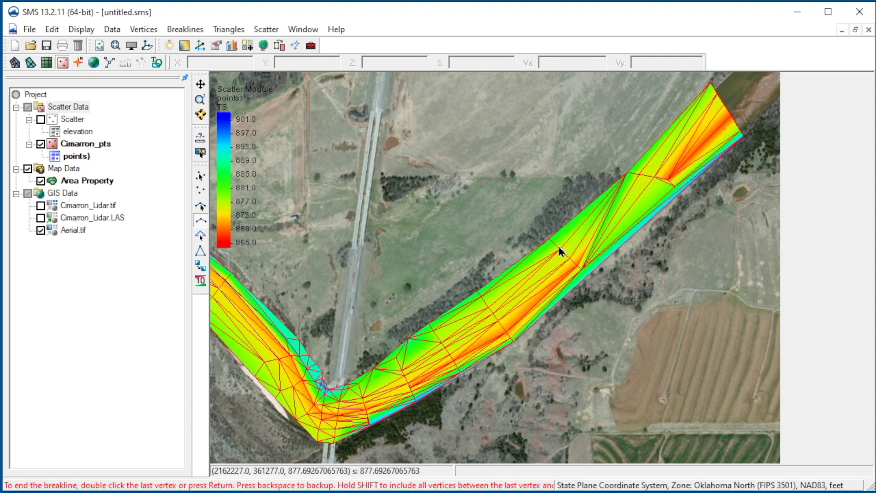
double_click(489, 309)
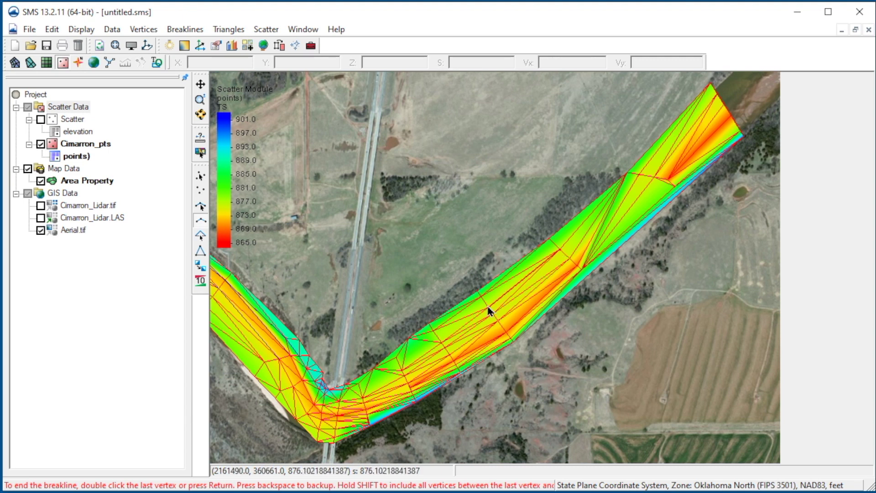
click(728, 112)
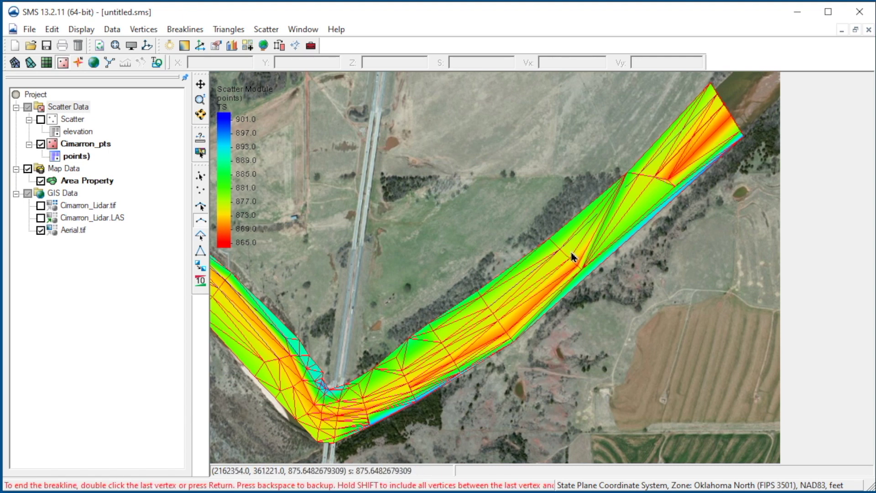
double_click(496, 317)
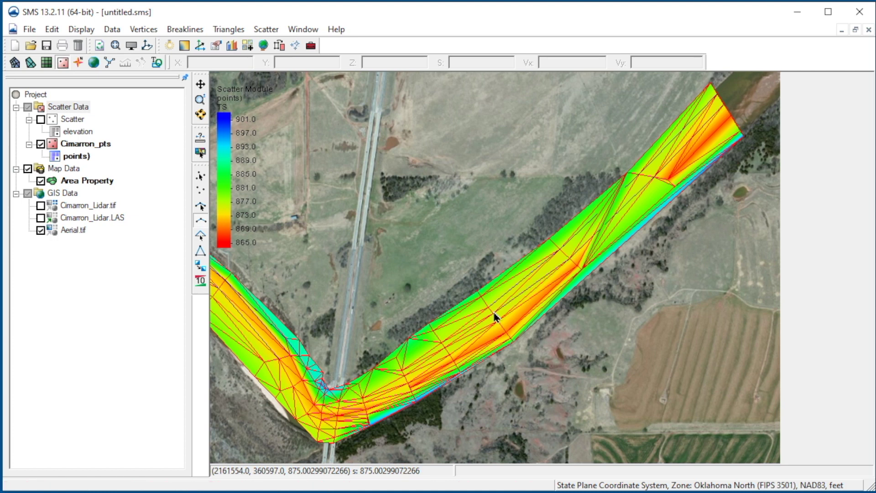
Draw a third breakline along the eastern reach's channel toward the bridge and force the breaklines into the triangulation
click(732, 119)
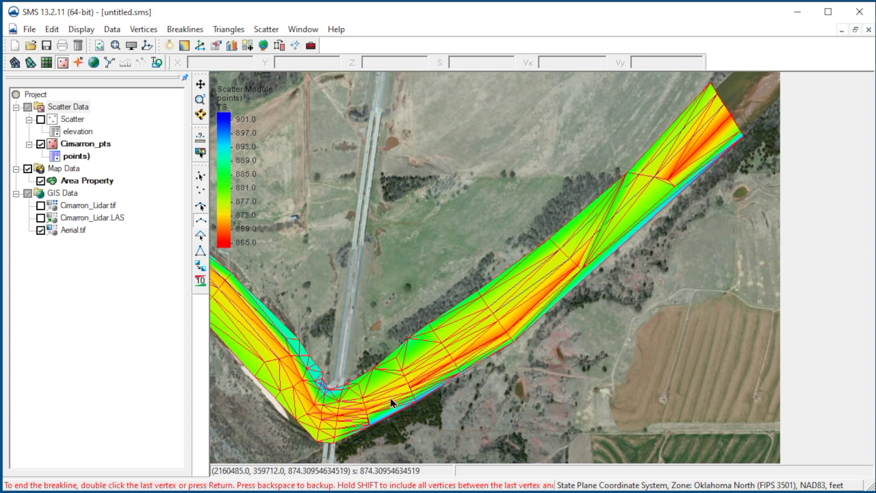
double_click(366, 414)
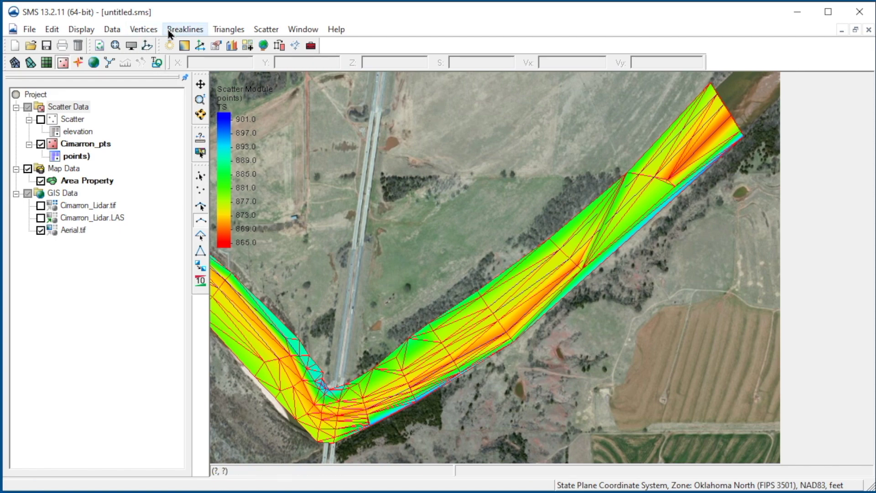
click(185, 30)
click(197, 43)
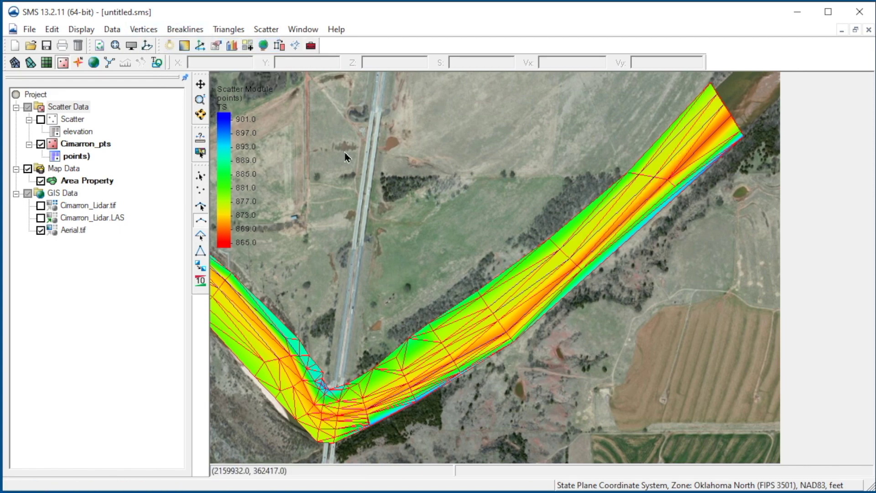
Convert the Cimarron_pts scatter set to a raster using linear interpolation and a cell size of 5, saved as Cimarron_pts.tif
scroll(367, 222, down, 3)
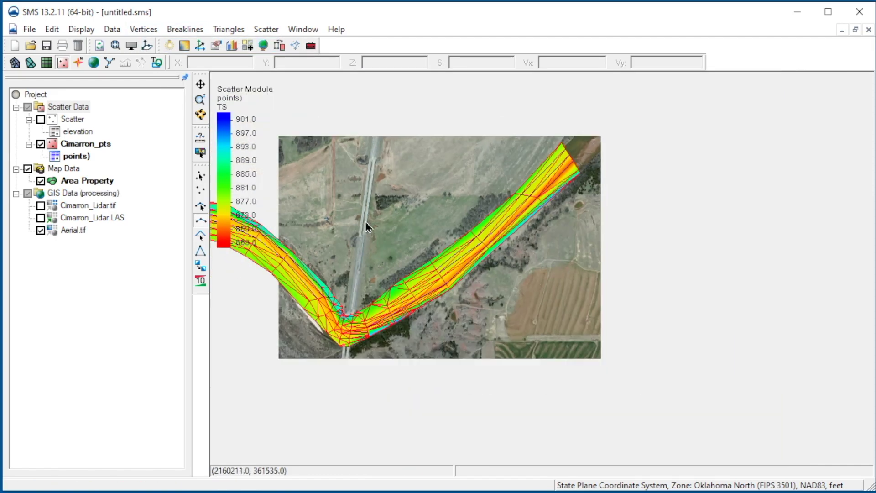
click(147, 45)
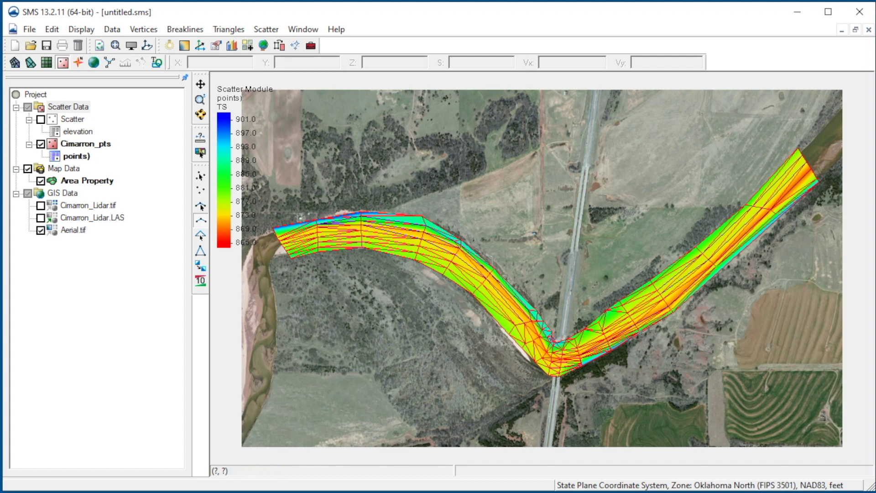
right_click(105, 145)
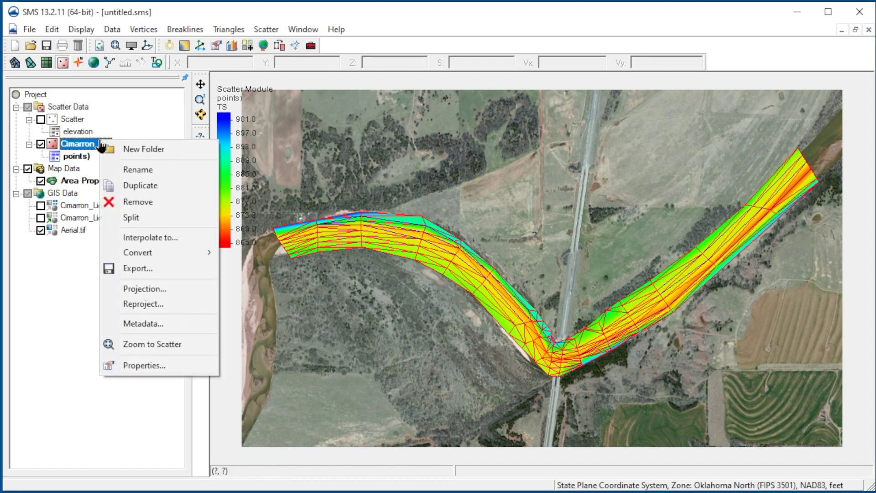
mouse_move(172, 256)
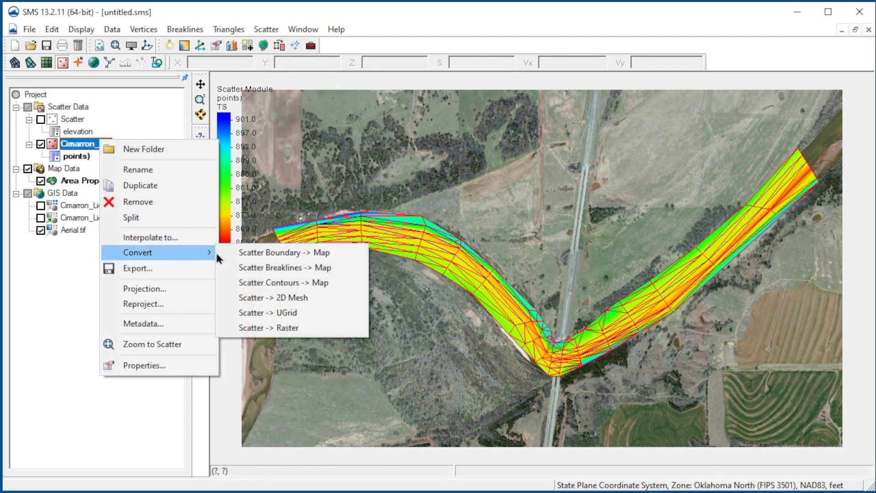
click(326, 334)
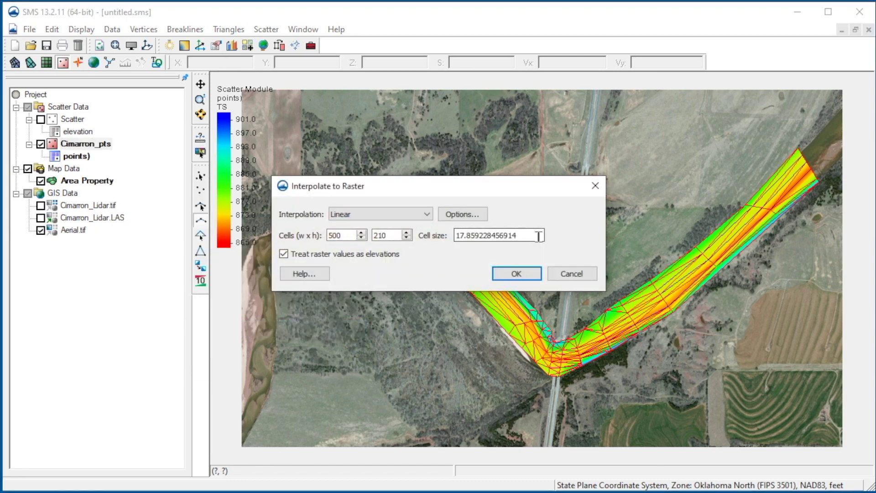
double_click(502, 236)
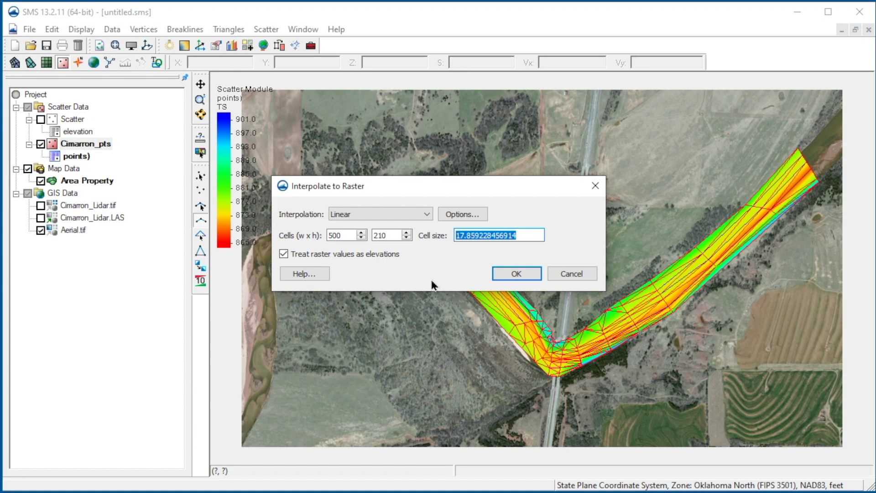
text(5)
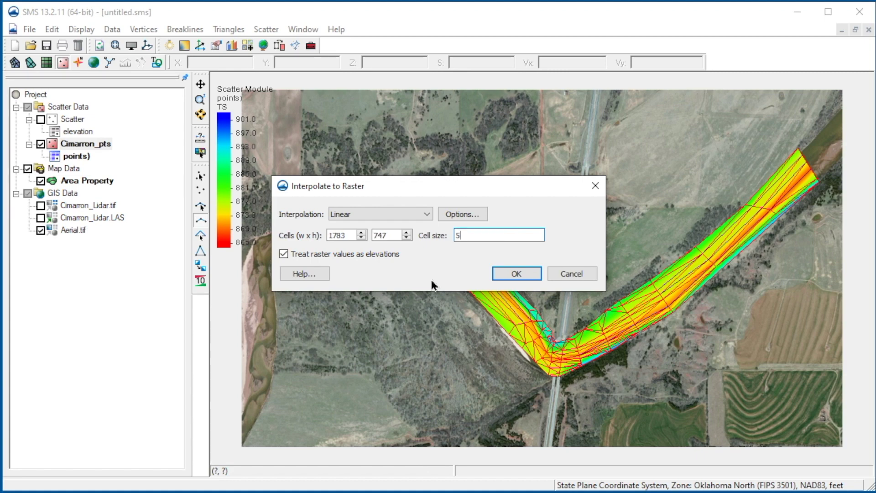
click(525, 277)
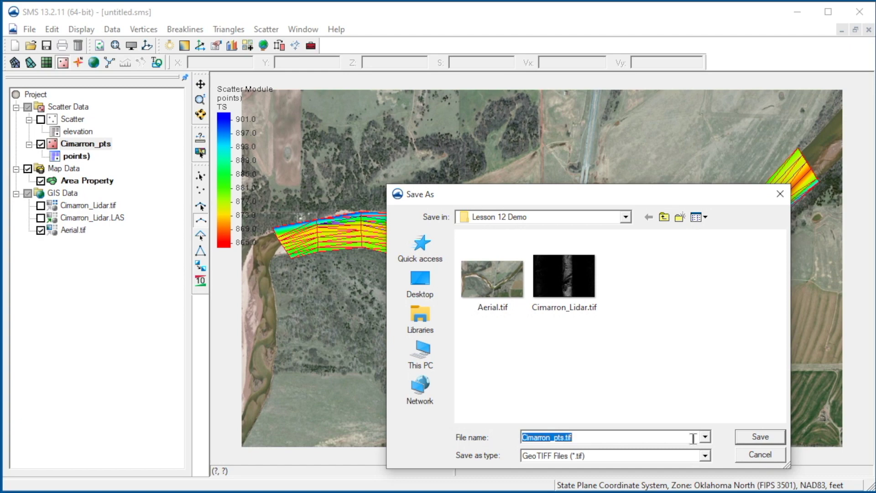
click(753, 439)
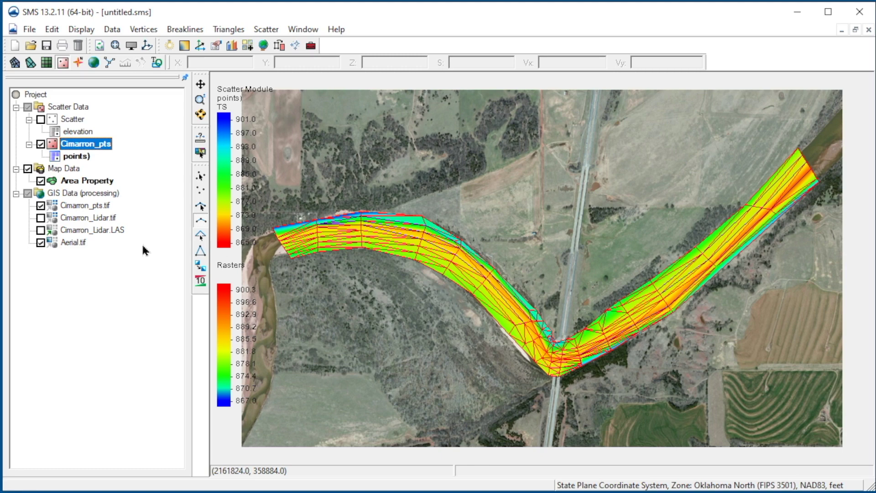
Hide the Cimarron_pts scatter set and its raster, and start the Merge Elevation Rasters tool
click(40, 146)
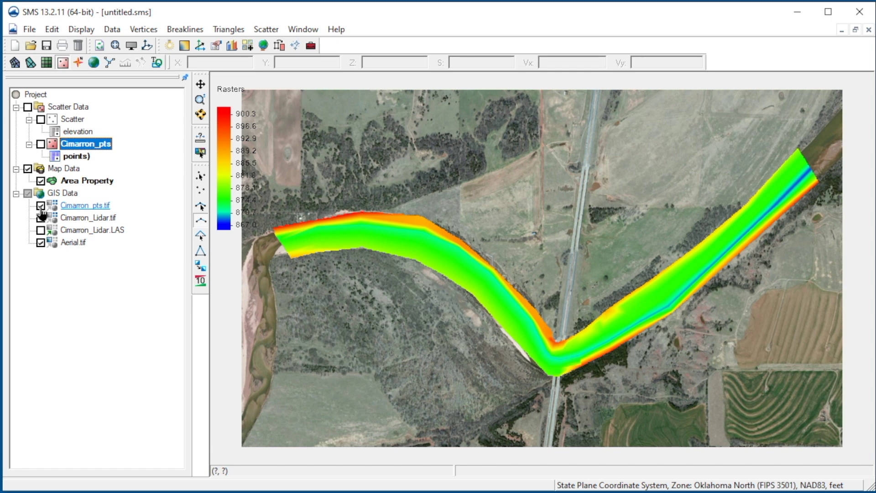
click(41, 206)
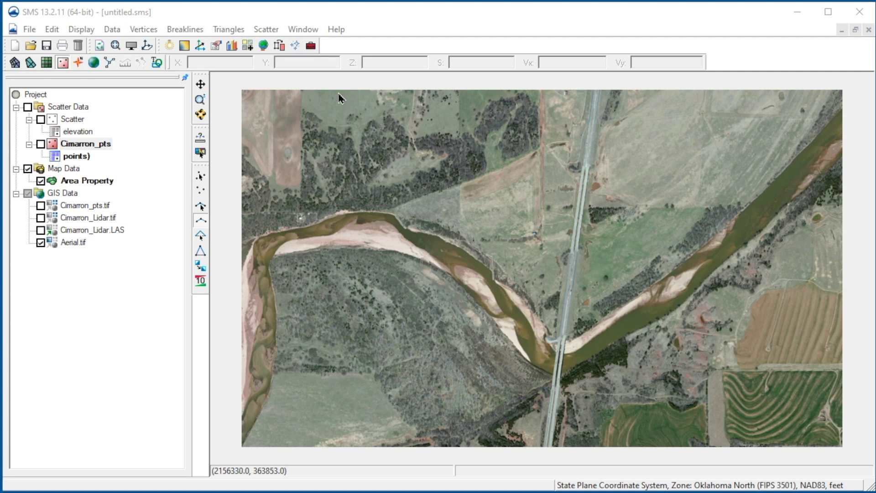
click(311, 46)
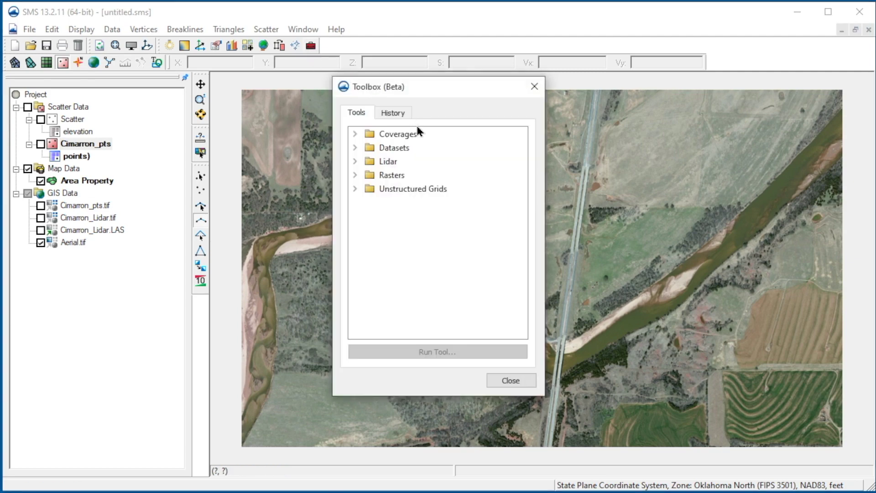
click(355, 176)
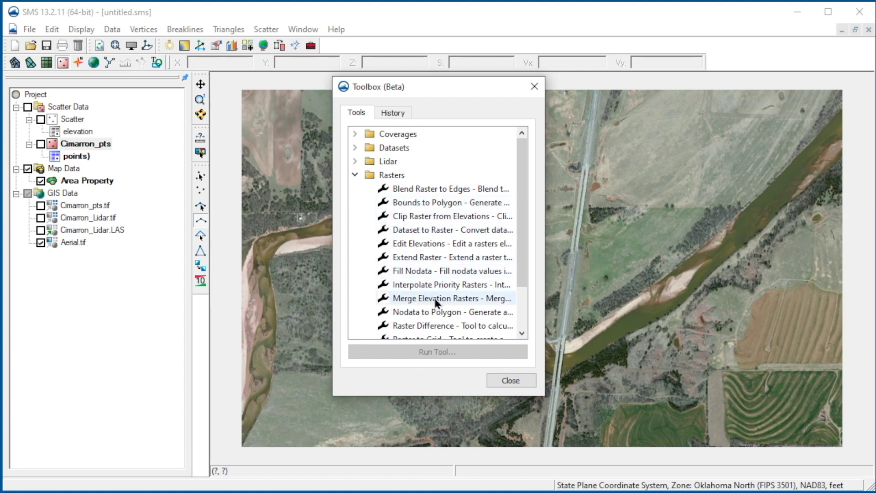
click(483, 300)
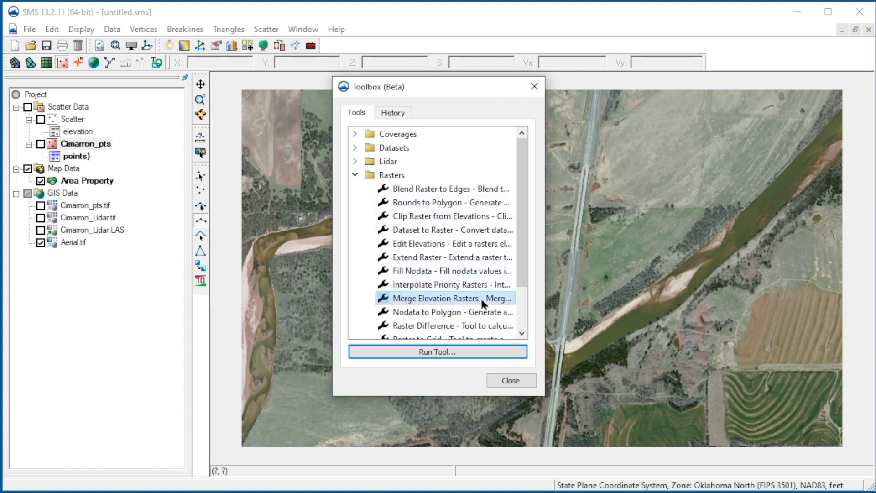
click(486, 353)
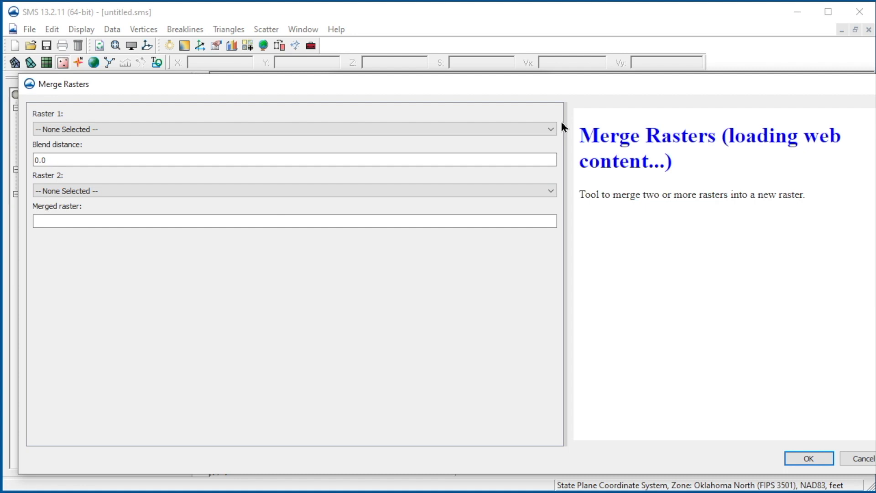
Set Cimarron_pts.tif as the first raster and Cimarron_Lidar.tif as the second raster of the merge
click(552, 131)
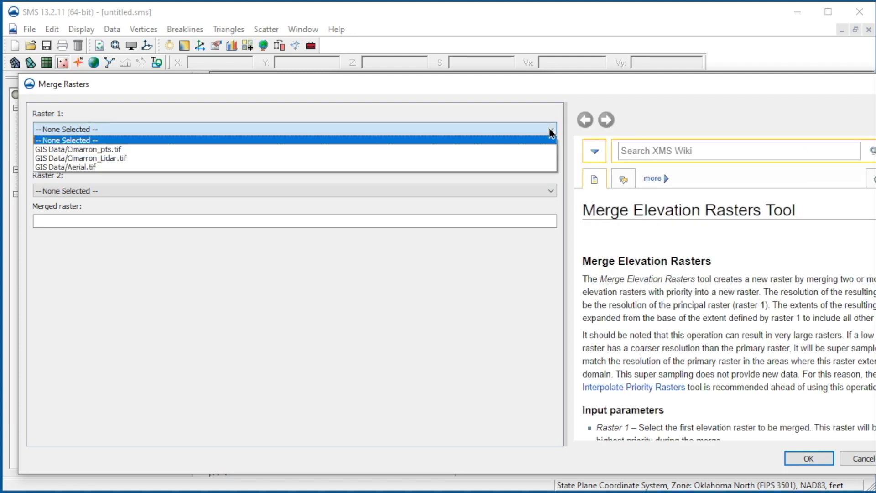
click(507, 149)
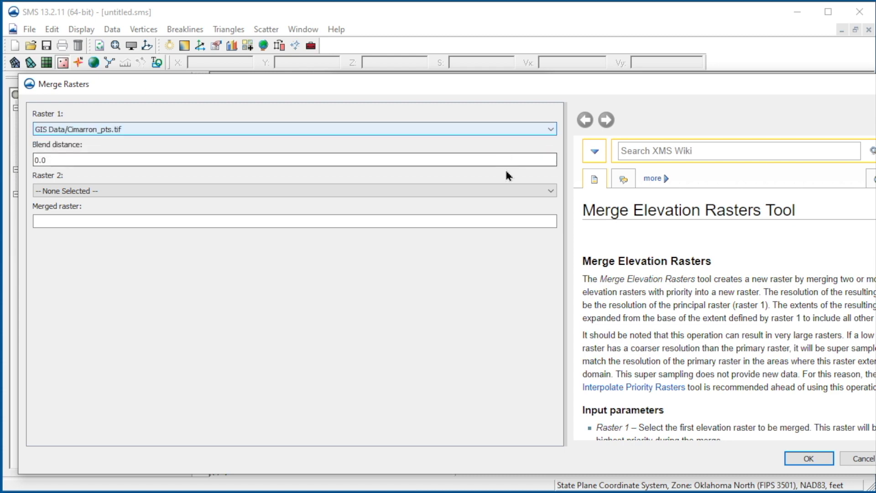
click(550, 192)
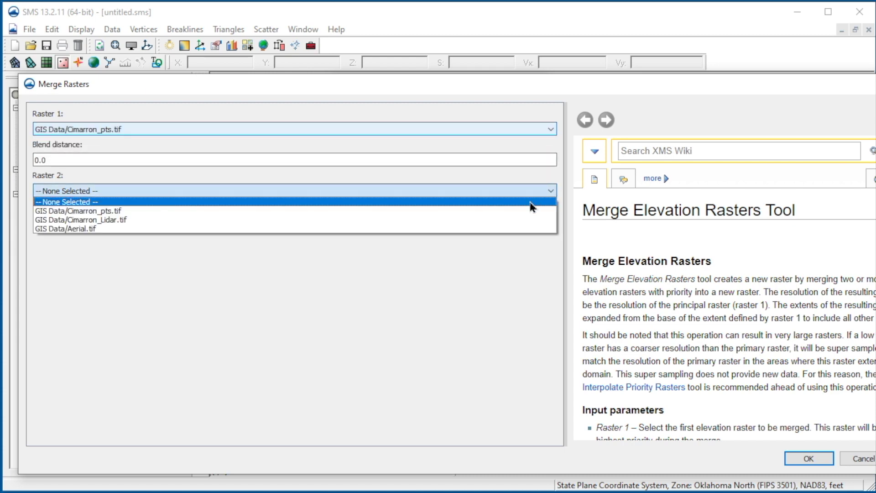
click(519, 221)
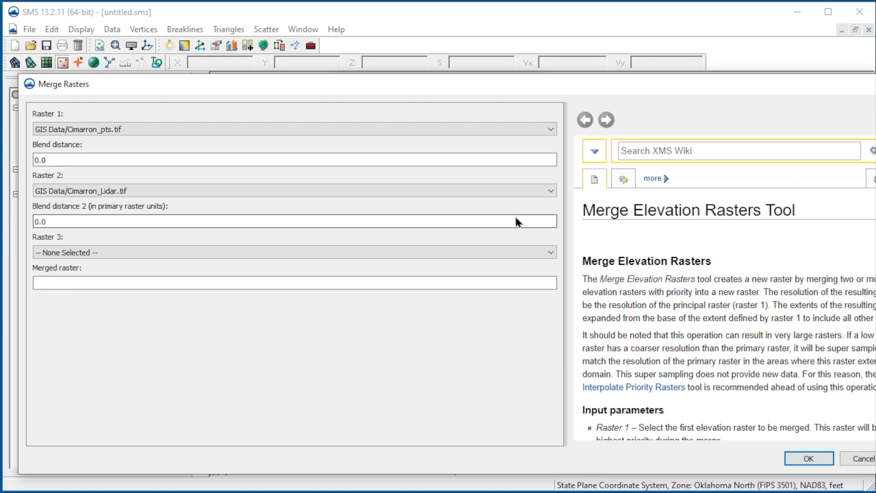
Name the merged raster Cimarron_merged, run the merge, and close the toolbox
click(551, 281)
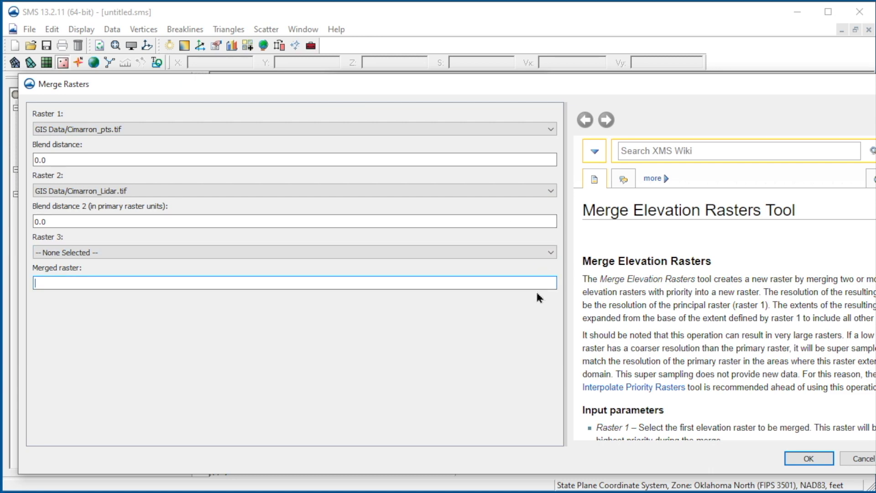
text(Cimarro)
text(n_mer)
text(gr)
text(ed)
key(BackSpace)
key(BackSpace)
key(BackSpace)
text(ed)
click(807, 459)
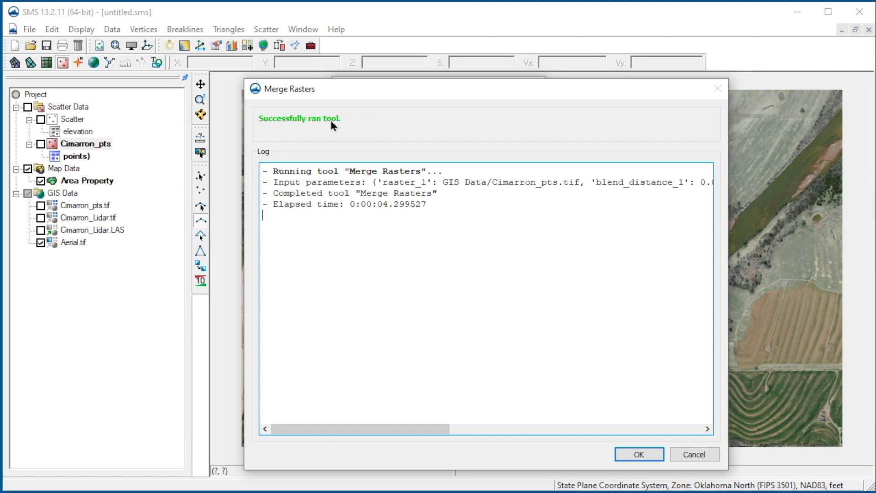
click(639, 455)
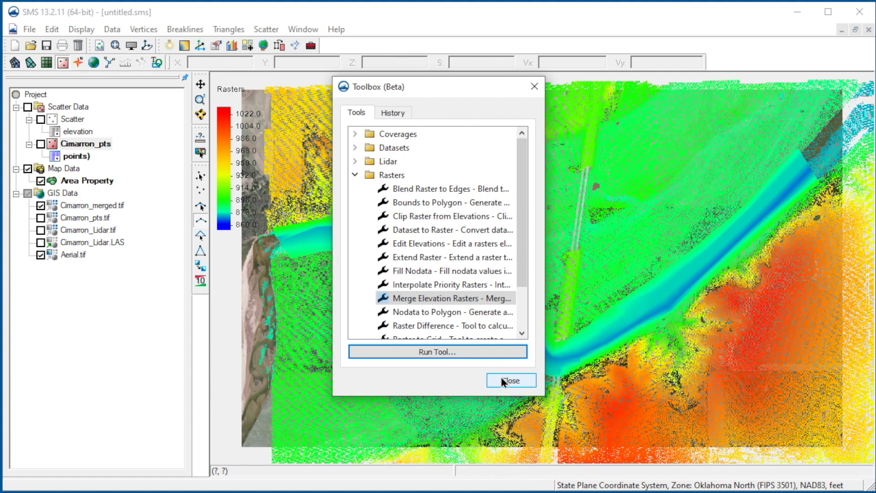
click(502, 381)
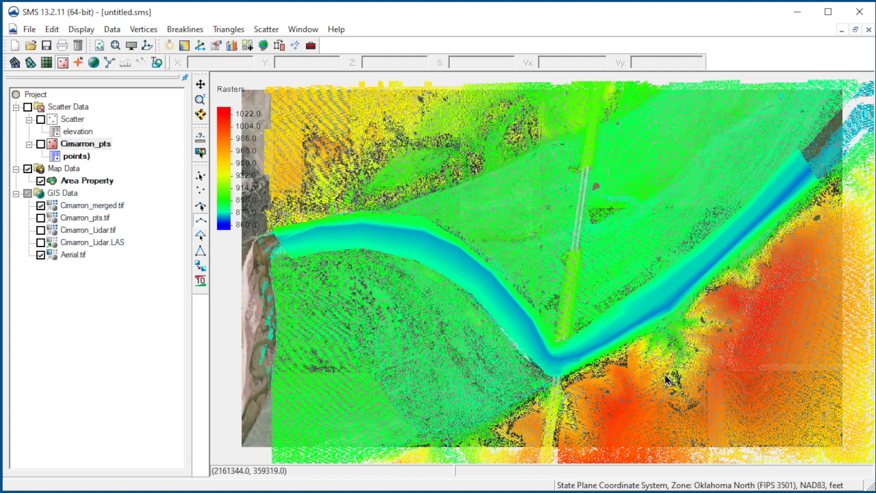
Start merging scatter sets and include both Scatter and Cimarron_pts in the merge
click(87, 107)
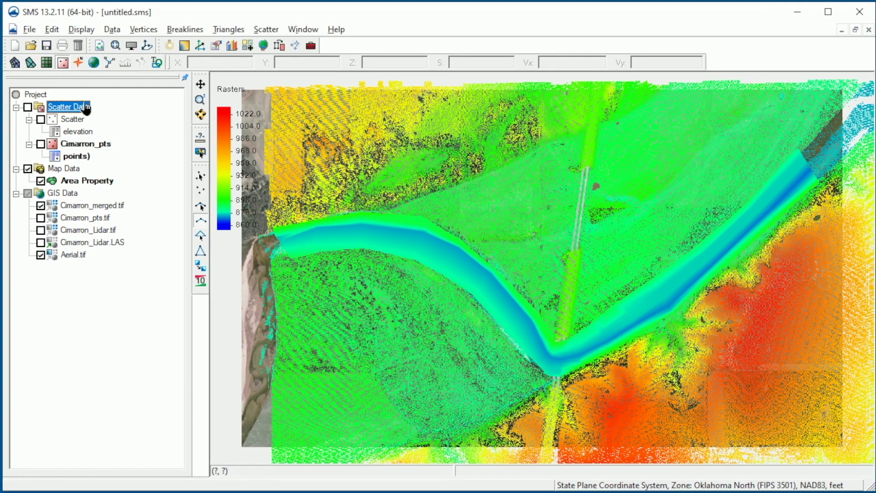
click(260, 30)
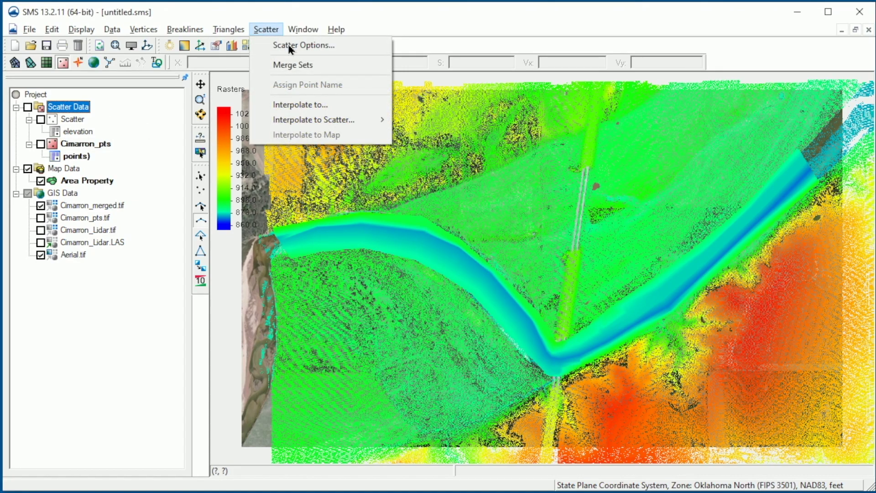
click(319, 66)
drag(396, 50, 488, 83)
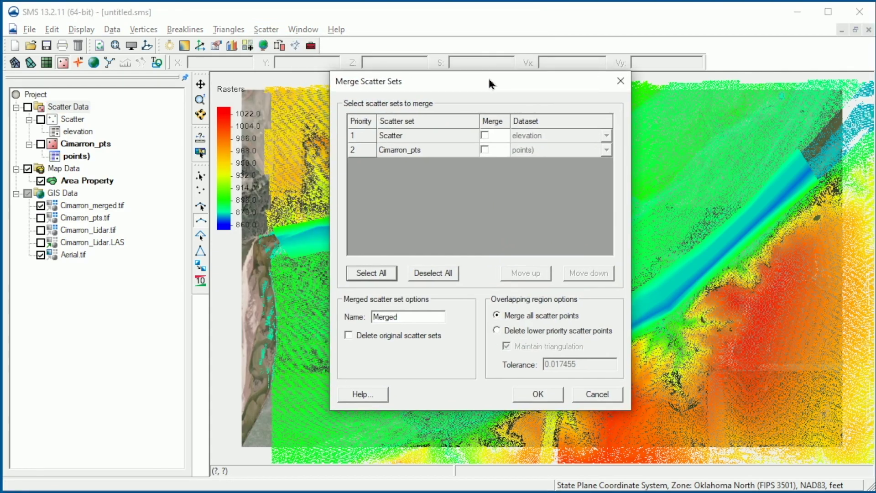
click(484, 135)
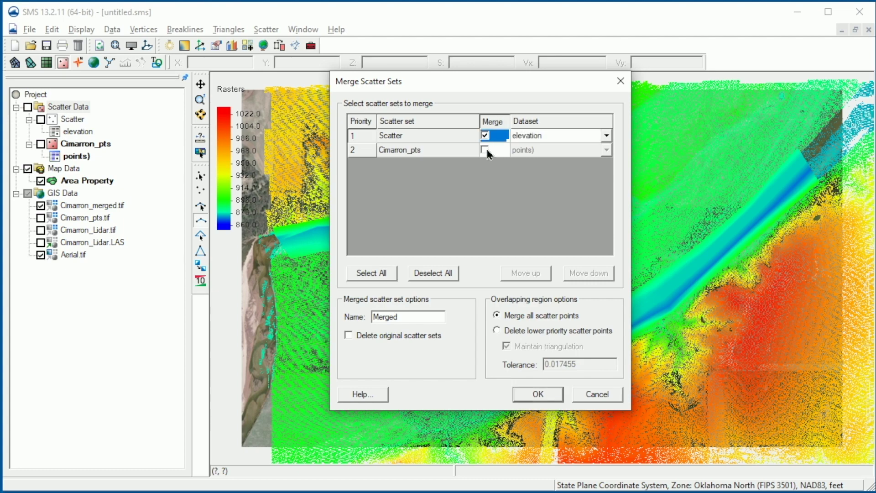
click(486, 151)
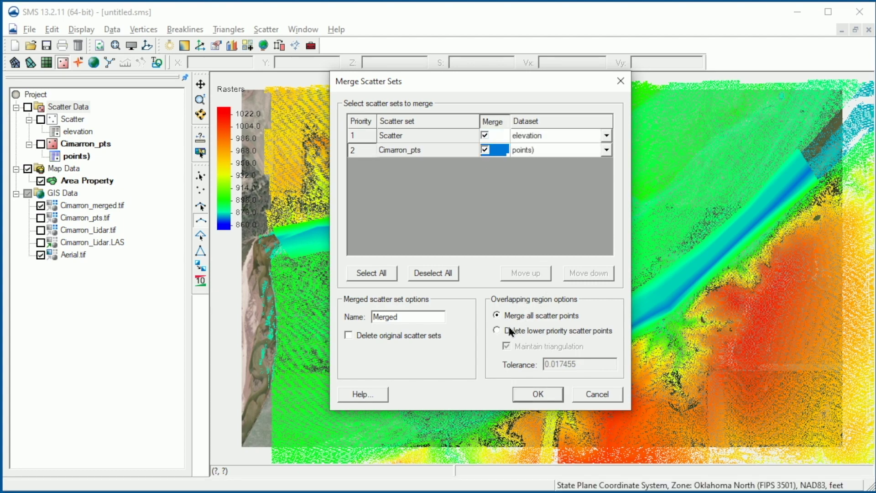
Merge the sets with lower priority scatter points deleted in the overlap and Cimarron_pts given priority over Scatter
click(497, 331)
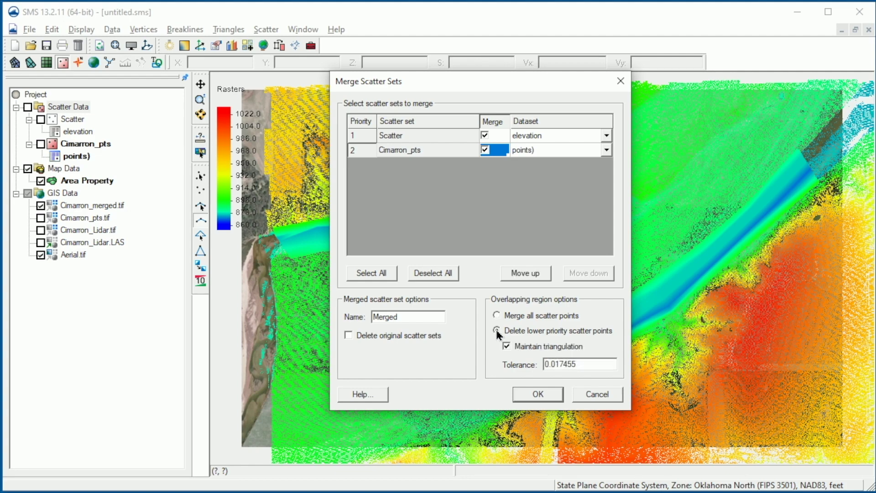
click(435, 155)
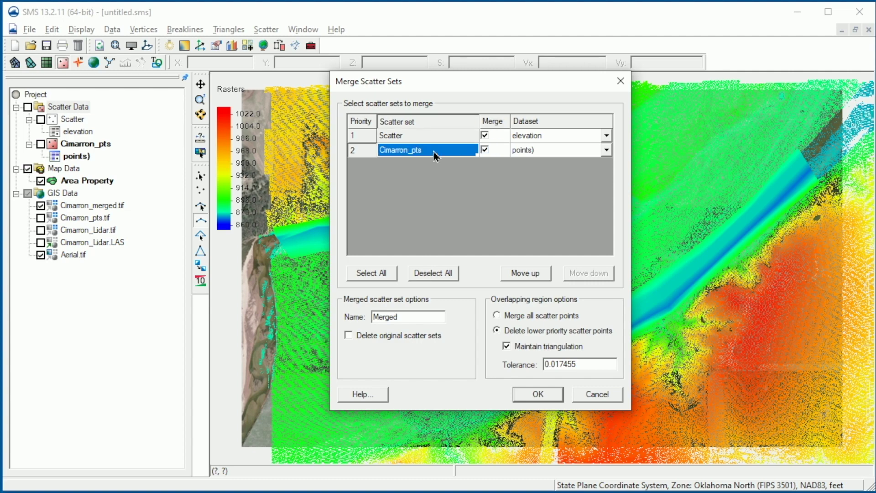
click(538, 280)
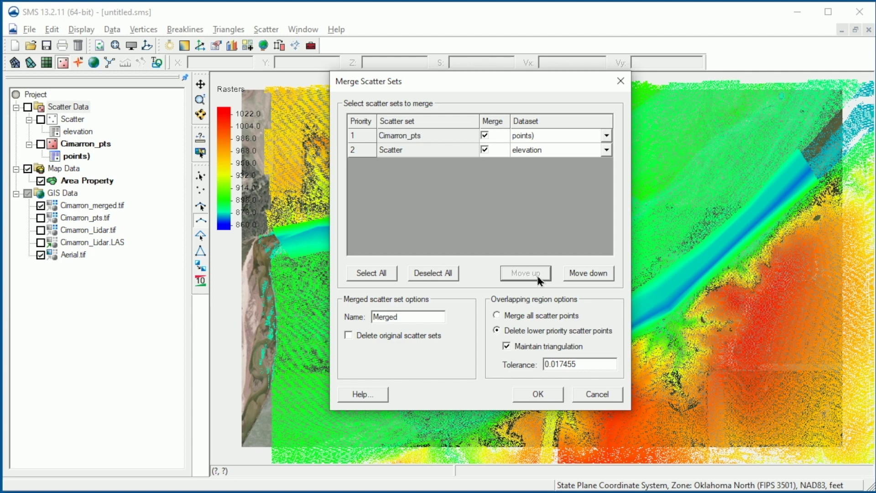
click(543, 395)
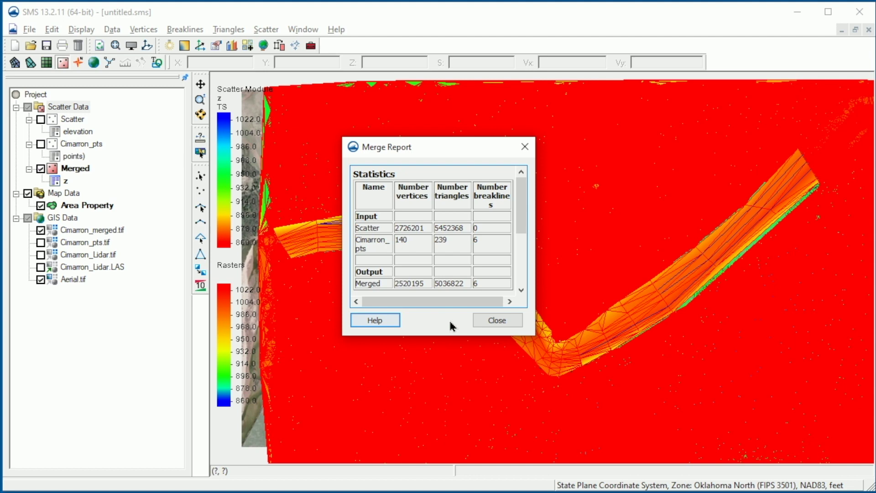
click(494, 320)
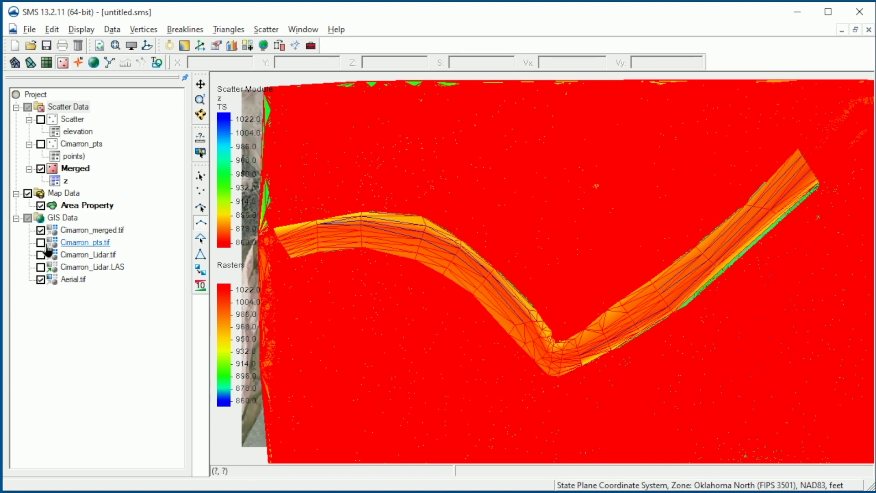
Hide the Cimarron_merged.tif raster and turn off triangles and breaklines in the scatter display, keeping the contours
click(40, 230)
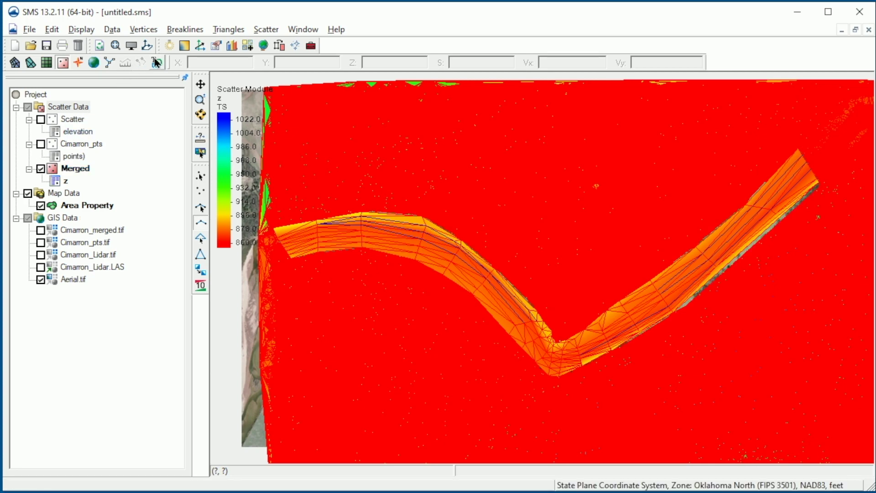
click(132, 45)
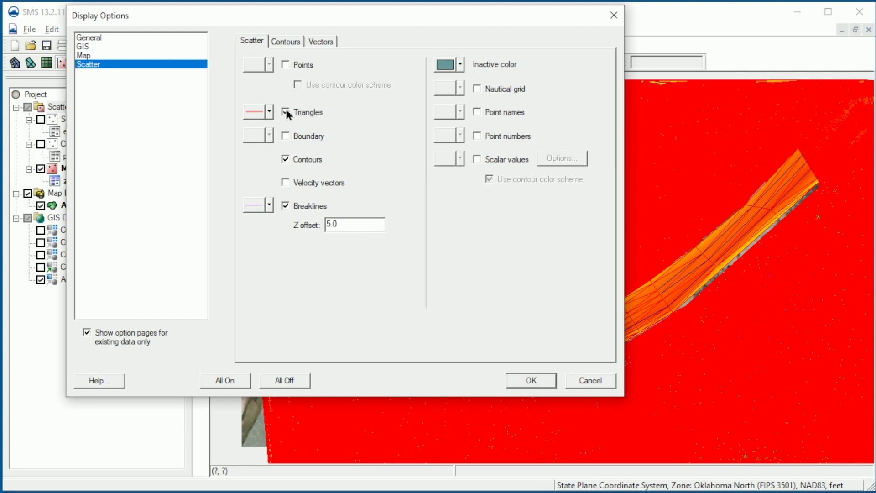
click(287, 206)
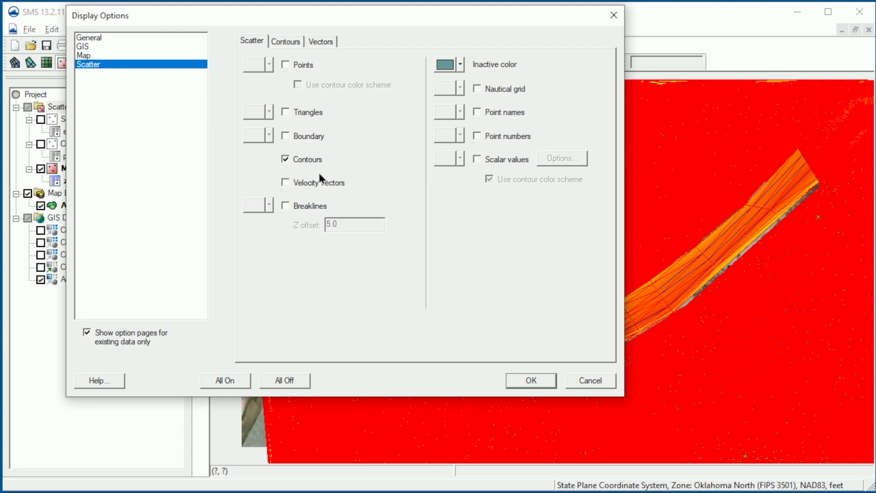
click(285, 42)
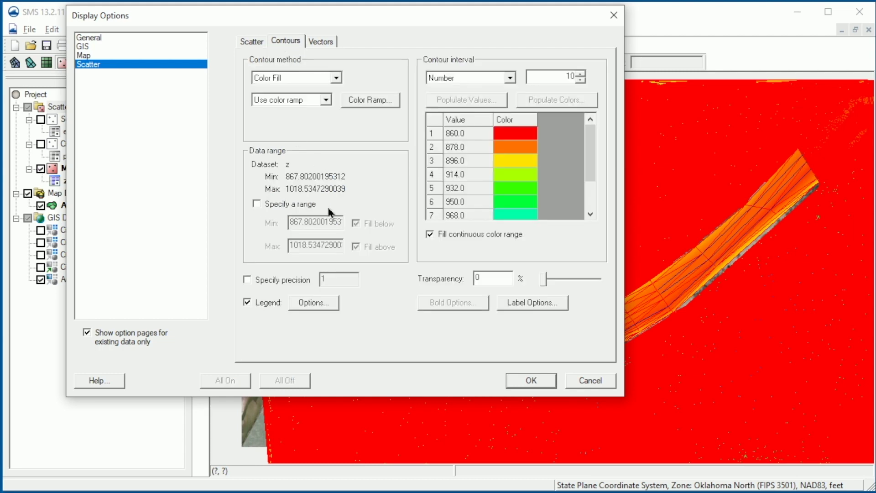
click(529, 379)
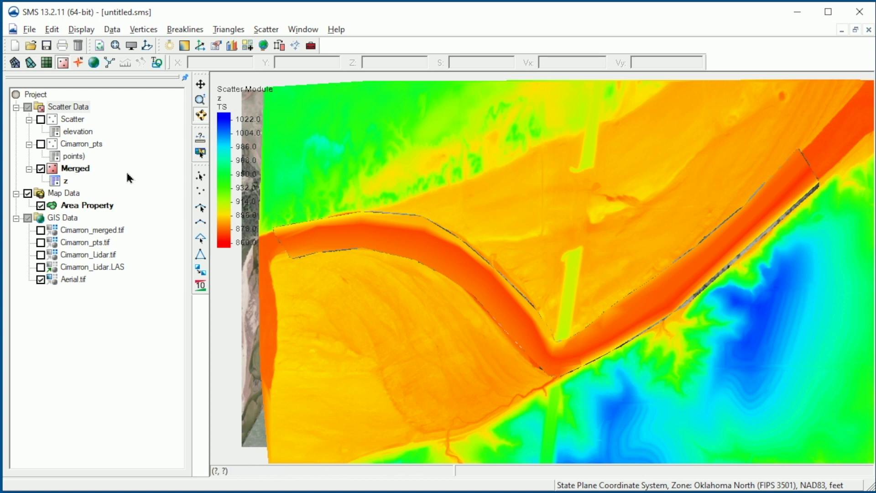
Hide the Merged scatter set and show the Cimarron_merged.tif raster in plan view instead
click(201, 119)
drag(518, 348, 555, 244)
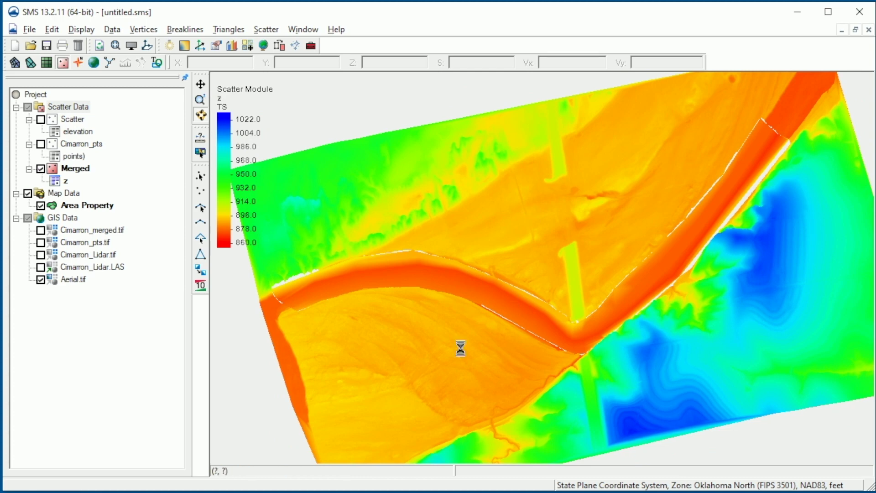
drag(461, 348, 517, 240)
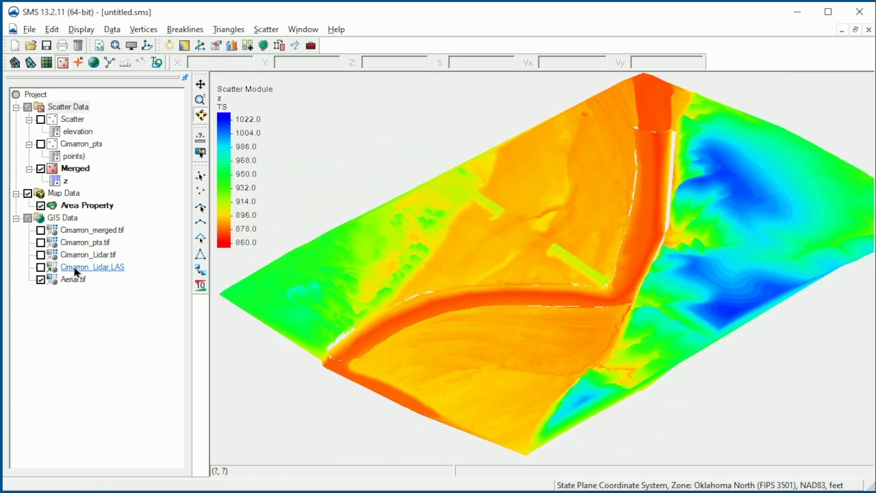
click(41, 230)
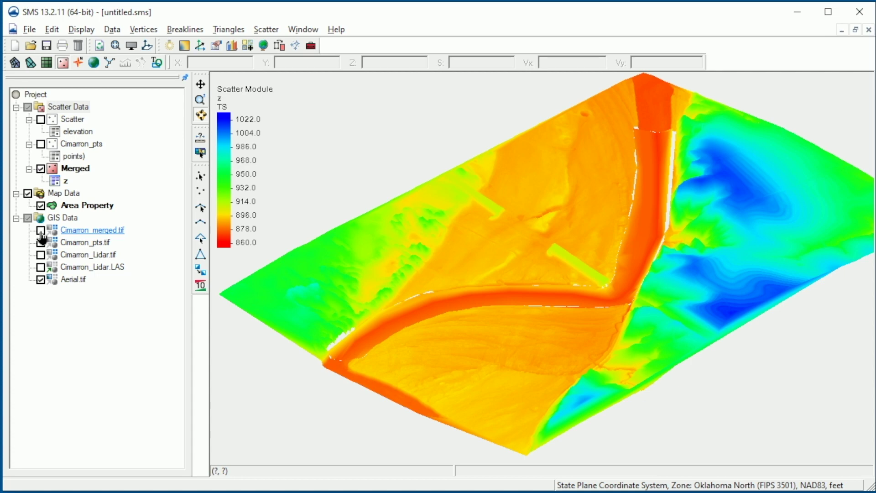
click(40, 169)
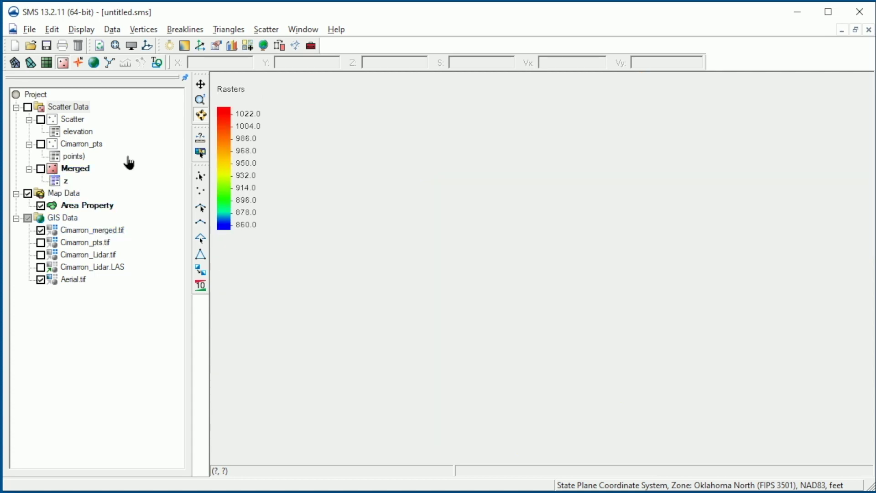
click(147, 45)
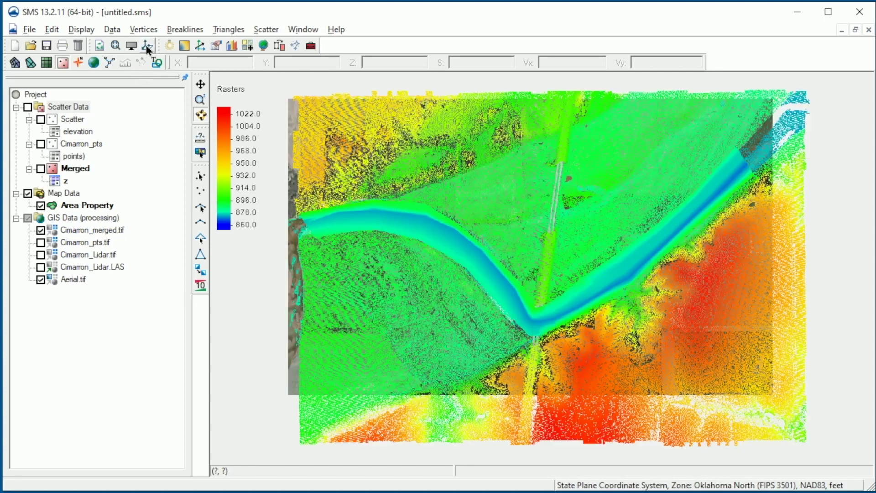
Set the point size for rasters displayed as 3D points to 3
right_click(113, 233)
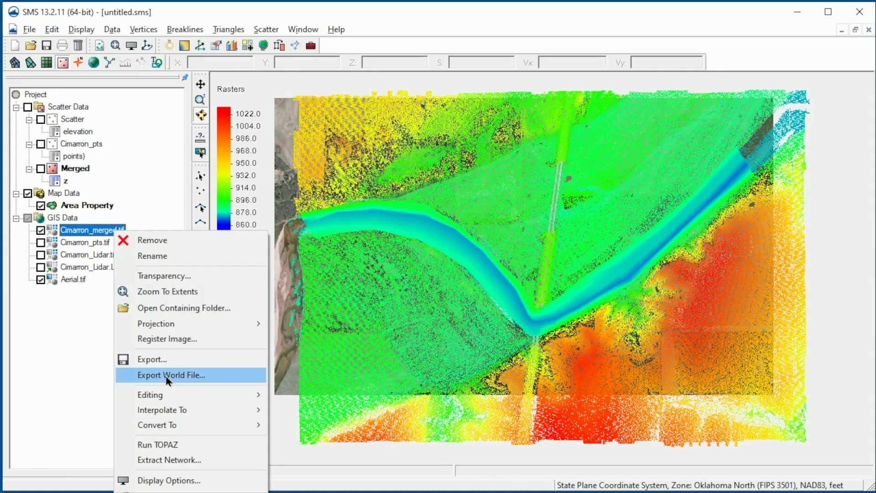
click(183, 480)
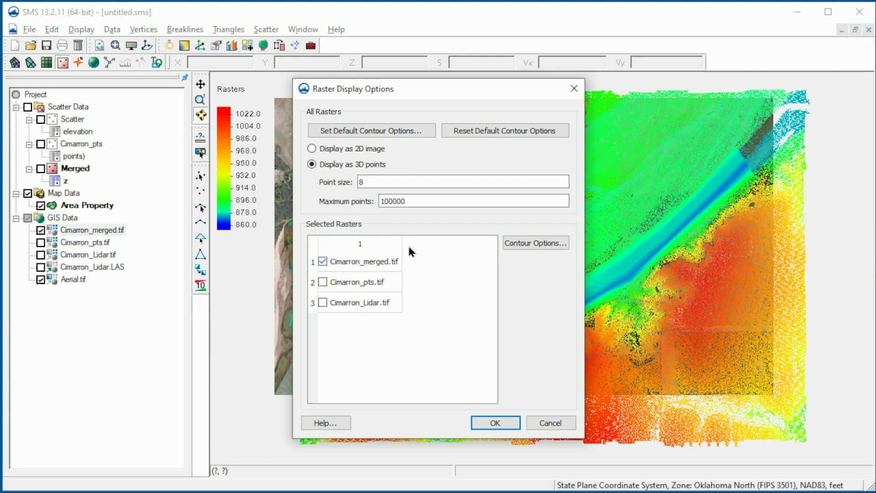
click(368, 182)
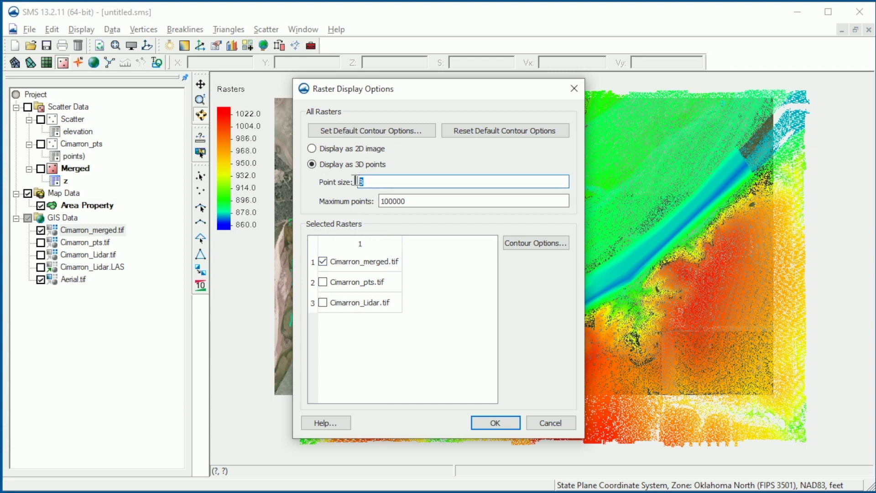
text(3)
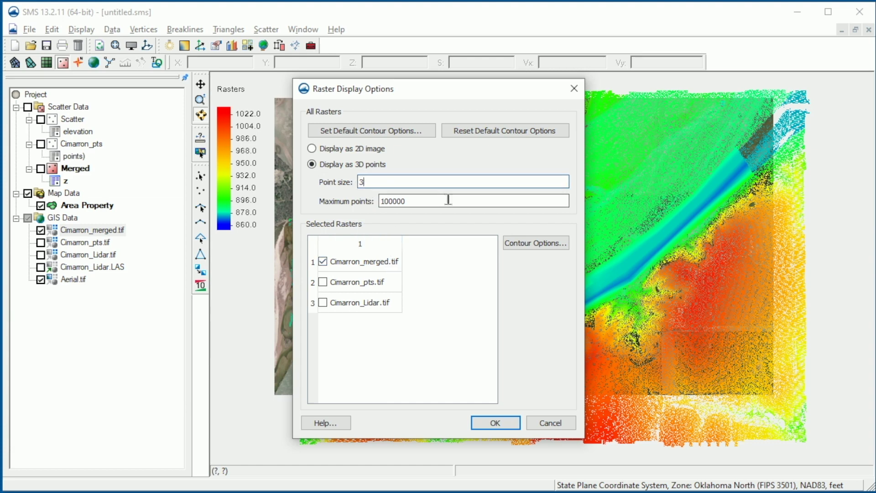
click(494, 423)
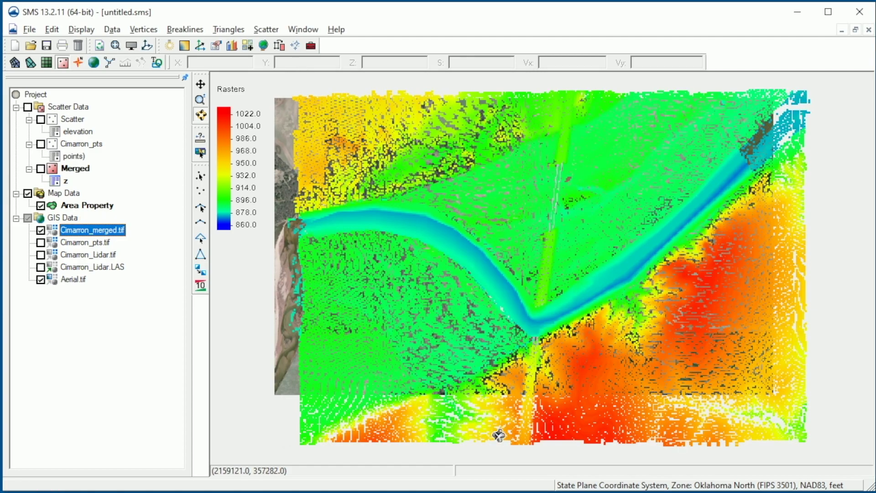
Examine the Cimarron_merged.tif terrain in 3D, checking the channel and its surroundings from oblique angles, and return to plan view
drag(497, 432, 250, 138)
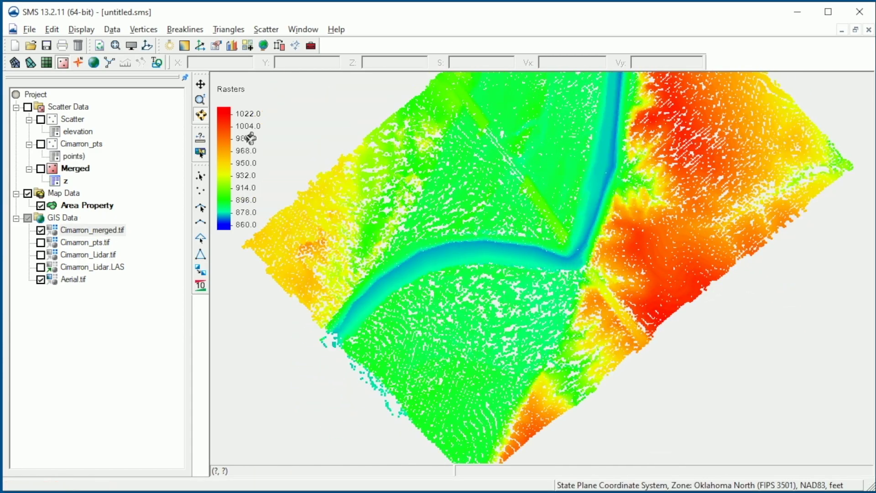
click(157, 62)
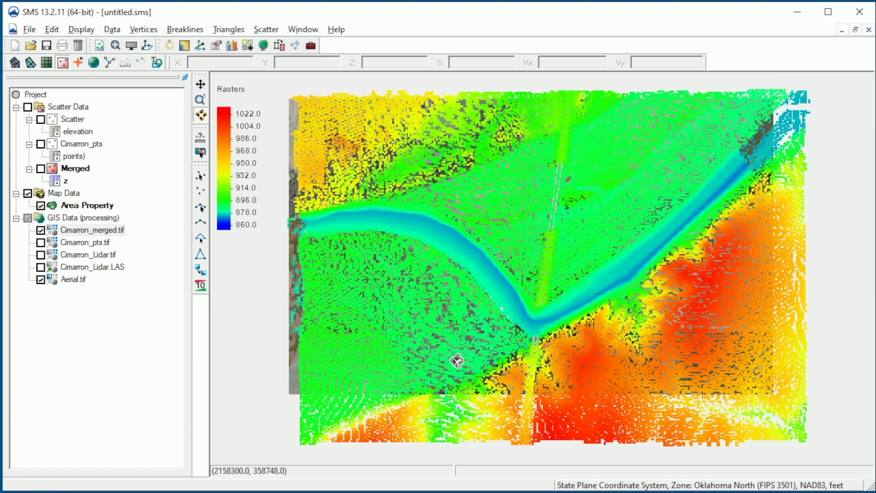
drag(448, 300, 575, 185)
drag(492, 293, 544, 194)
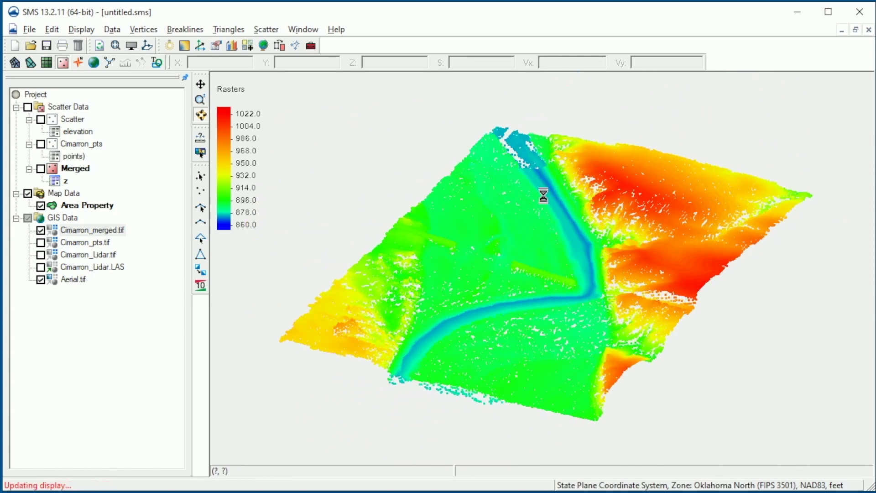
scroll(603, 288, up, 5)
drag(576, 295, 552, 350)
scroll(552, 351, down, 5)
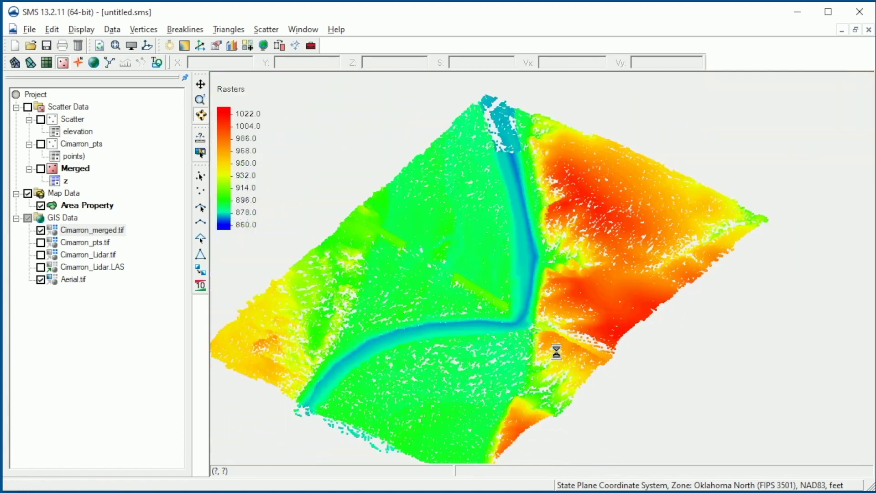
drag(416, 351, 416, 264)
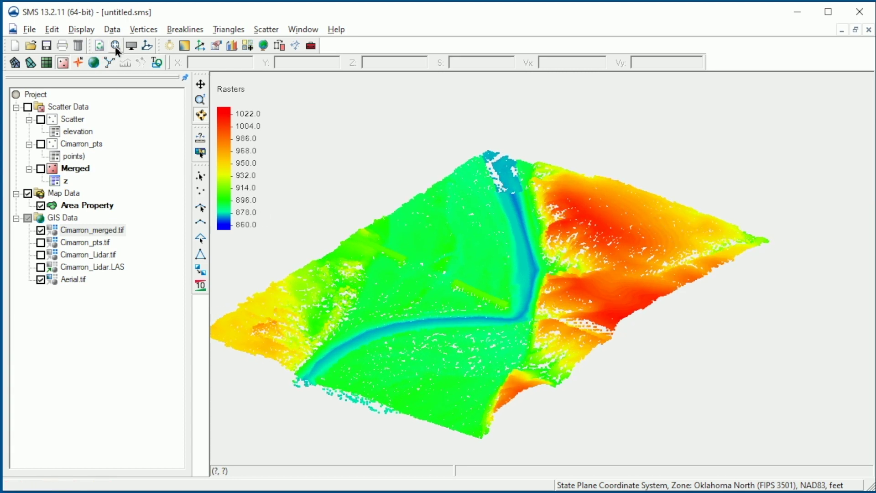
click(147, 45)
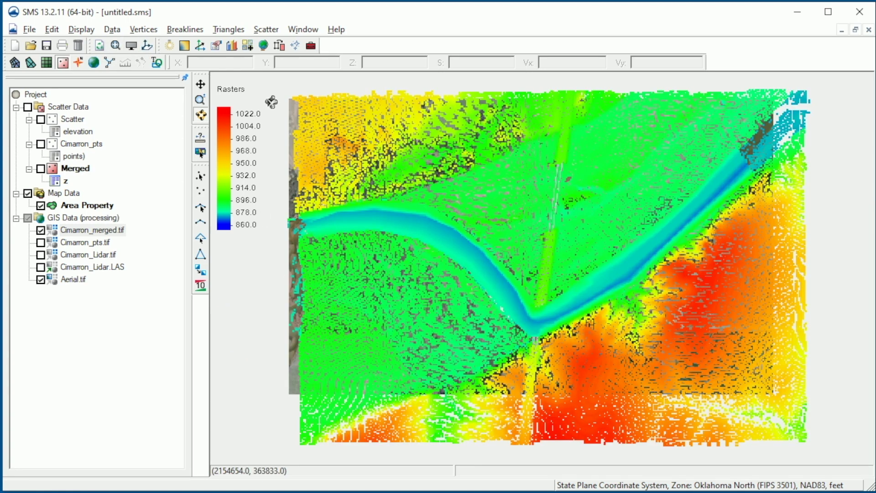